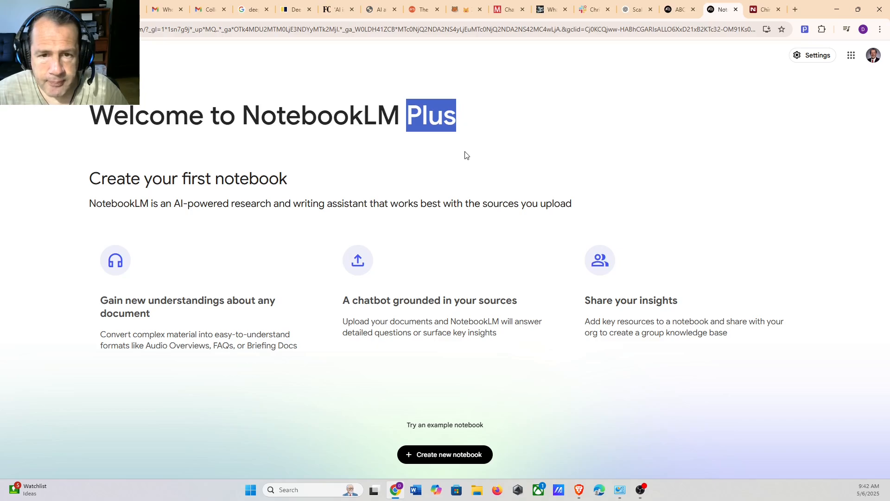
left_click(522, 142)
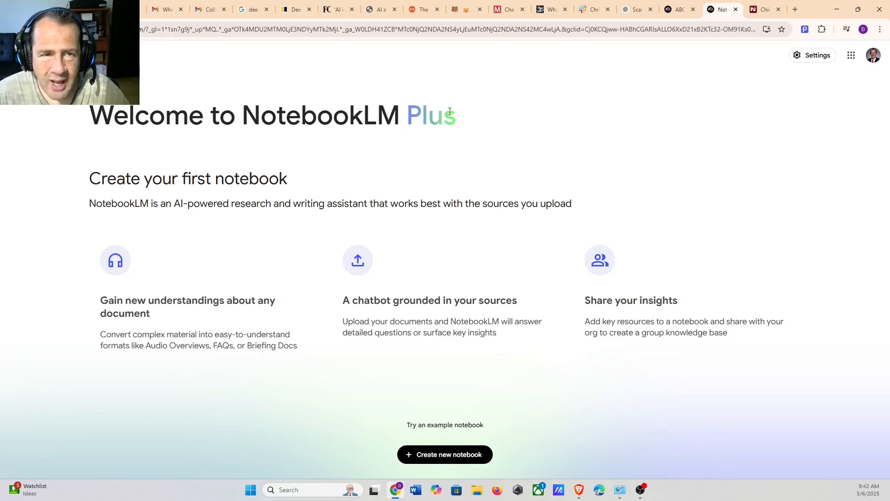
left_click_drag(463, 125, 405, 114)
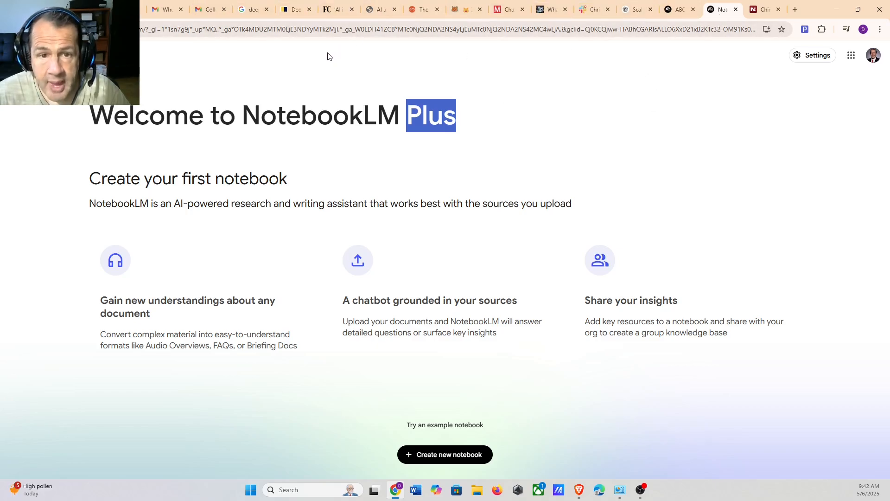
left_click(603, 153)
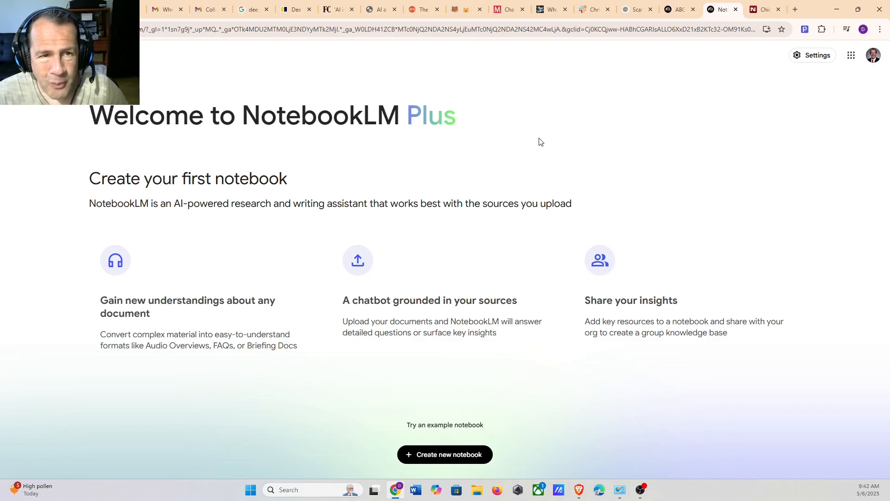
Create a new notebook, dismiss the initial source prompt and reopen the dialog for adding sources
left_click(449, 456)
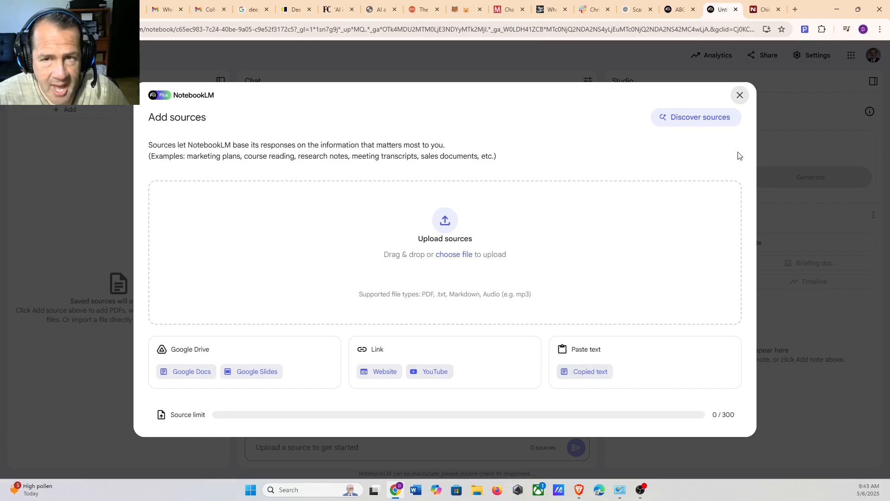
left_click(741, 97)
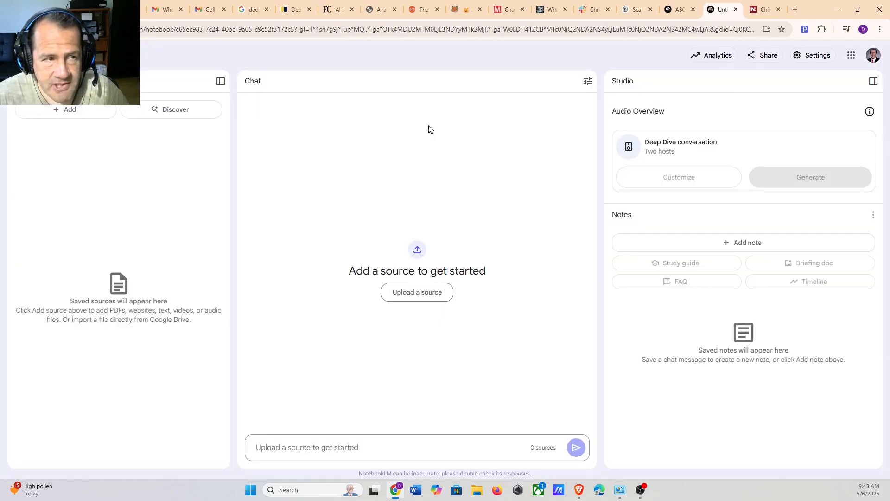
left_click(68, 111)
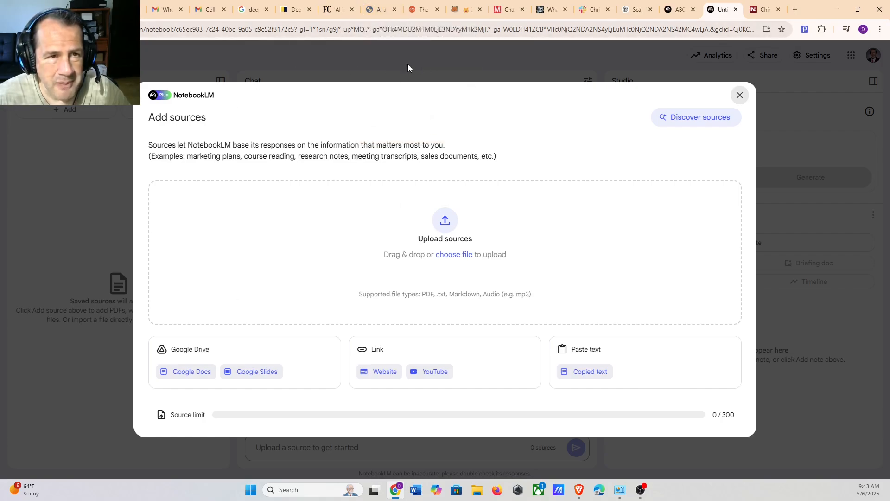
Copy the web address of the SCMP article about DeepSeek's Prover maths-solving model and R2 speculation
left_click(294, 8)
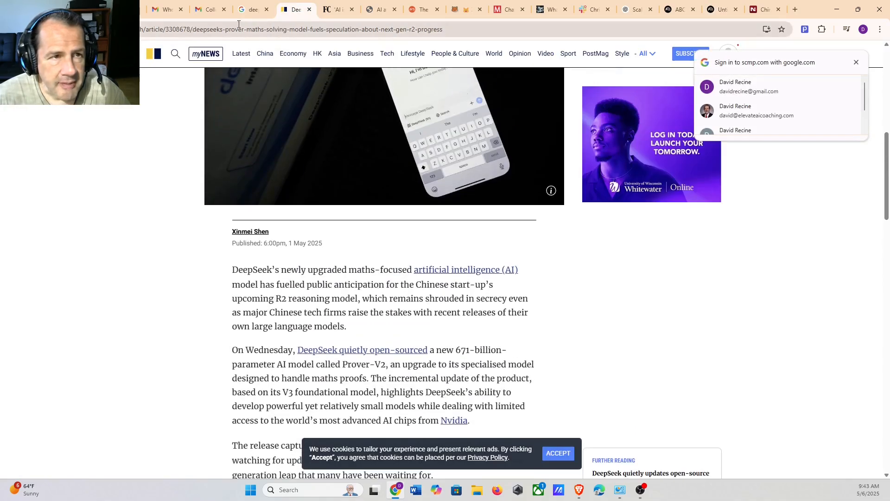
left_click(240, 28)
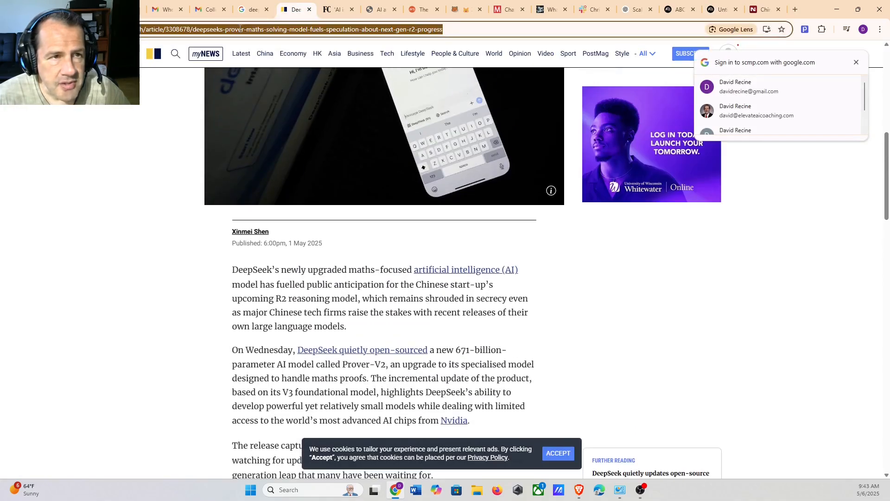
right_click(239, 29)
left_click(270, 101)
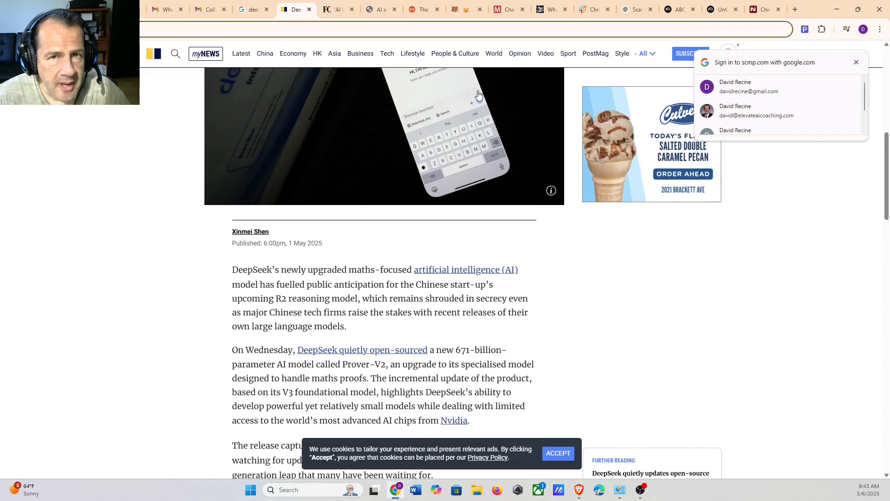
Return to the notebook and insert the copied SCMP article address as a website source
left_click(718, 9)
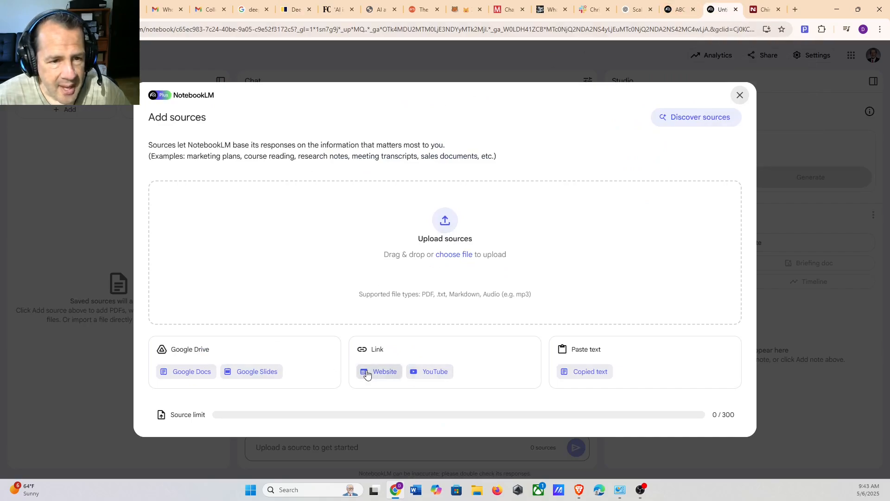
left_click(383, 372)
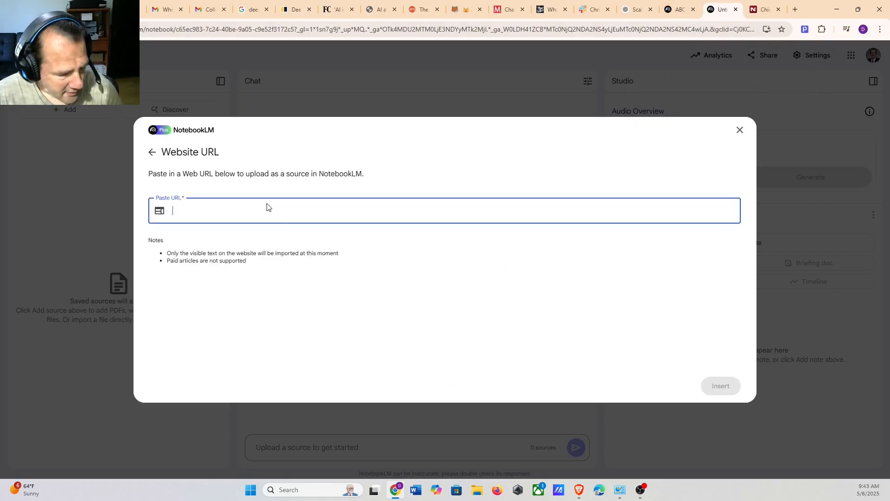
type("https://www.scmp.com/tech/big-tech/article/3308678/deepseeks-prover-maths-solving-model-fuels-speculation-about-next-gen-r2-progress")
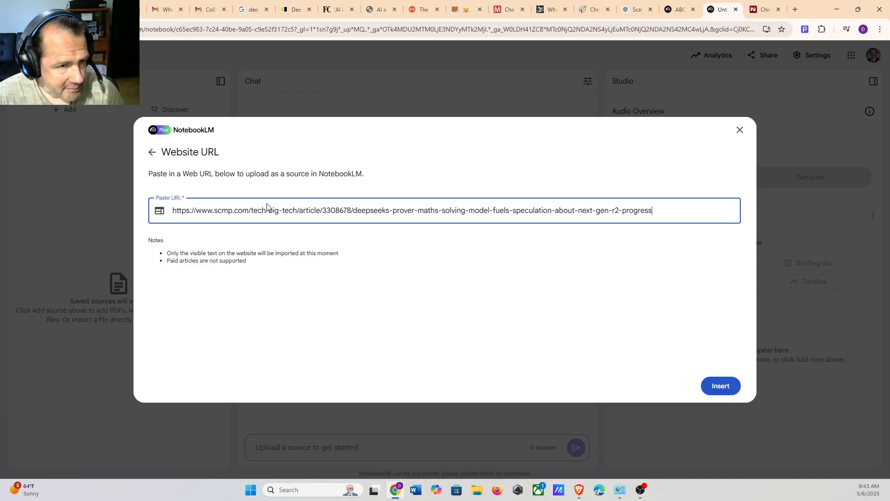
left_click(723, 386)
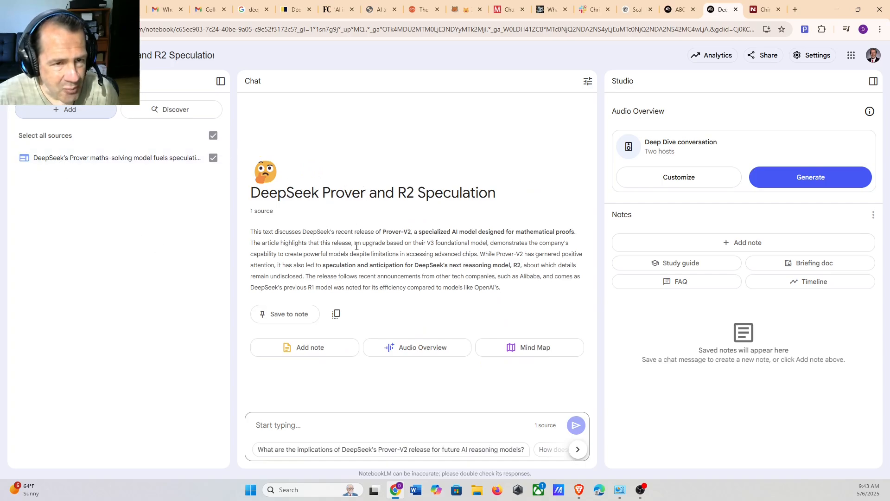
left_click_drag(250, 228, 512, 312)
left_click(488, 311)
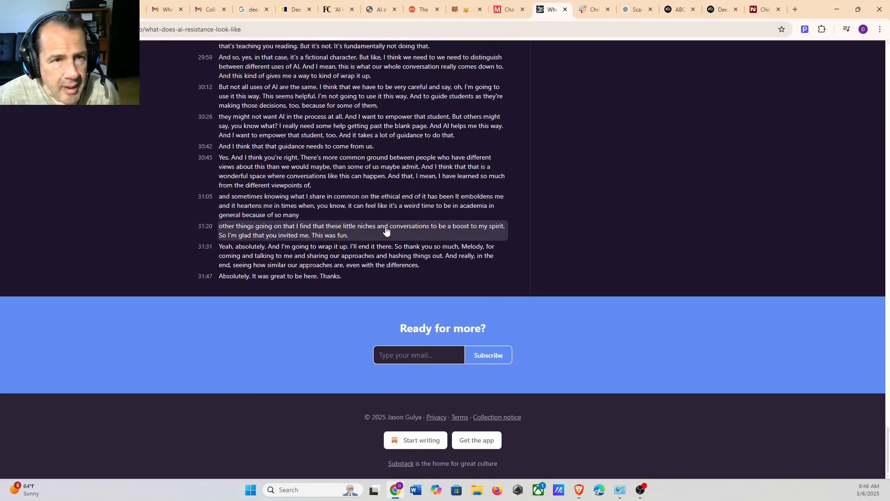
Copy the full transcript of the AI resistance podcast episode on The AI Edventure, from 0:01 through the closing line at 31:47
scroll(385, 230, "up", 20)
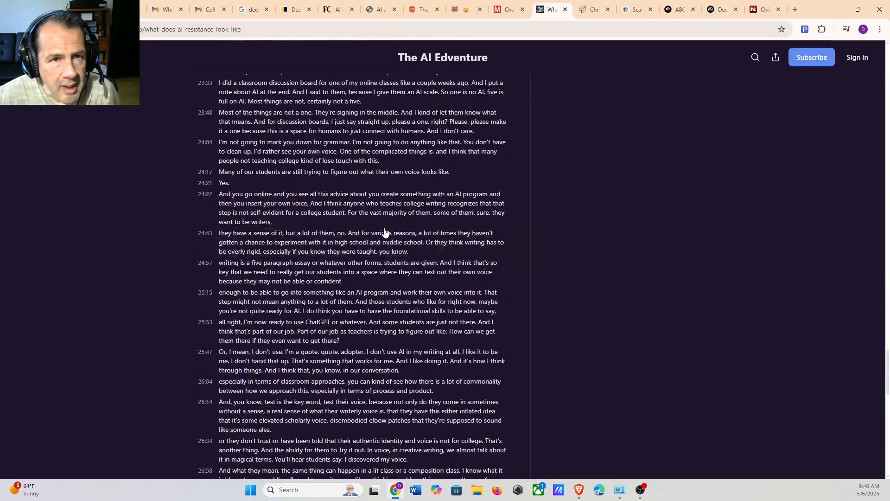
scroll(857, 318, "up", 20)
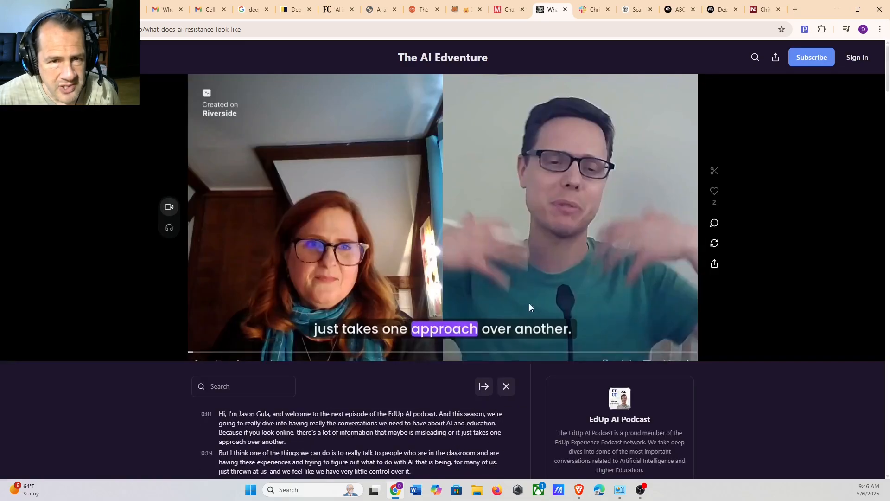
scroll(488, 254, "down", 2)
scroll(488, 251, "up", 2)
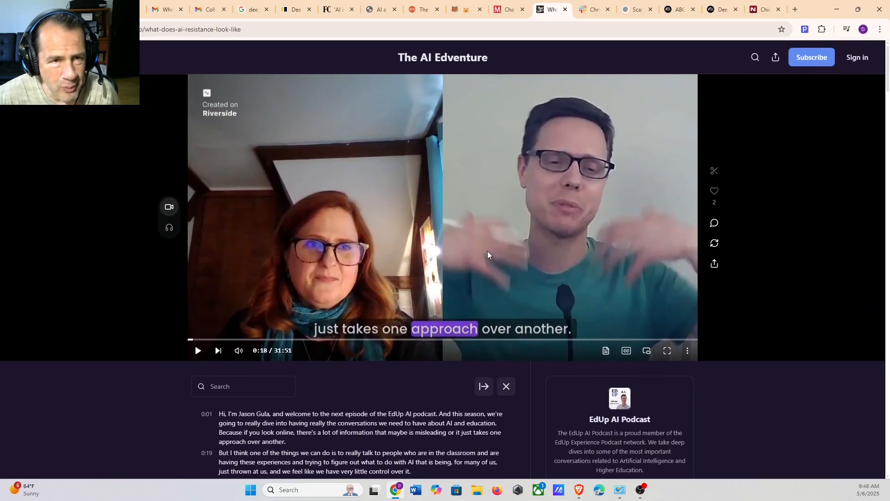
scroll(488, 251, "down", 5)
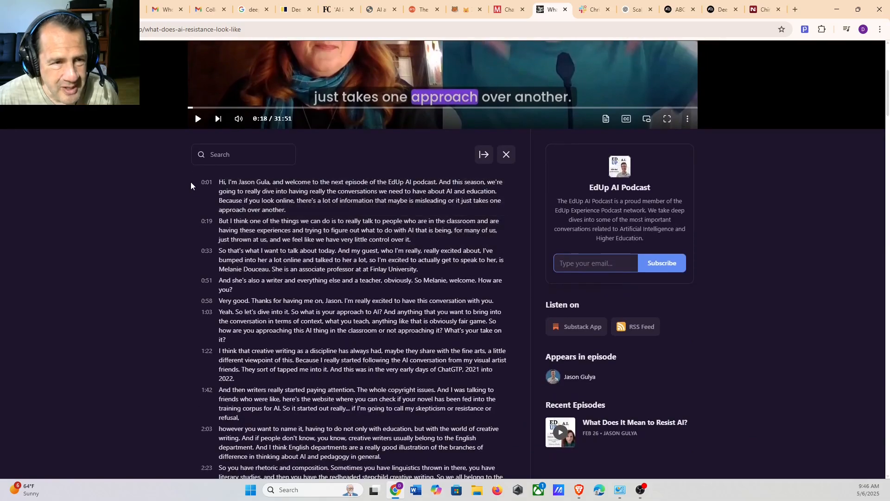
scroll(187, 182, "up", 5)
scroll(188, 183, "down", 5)
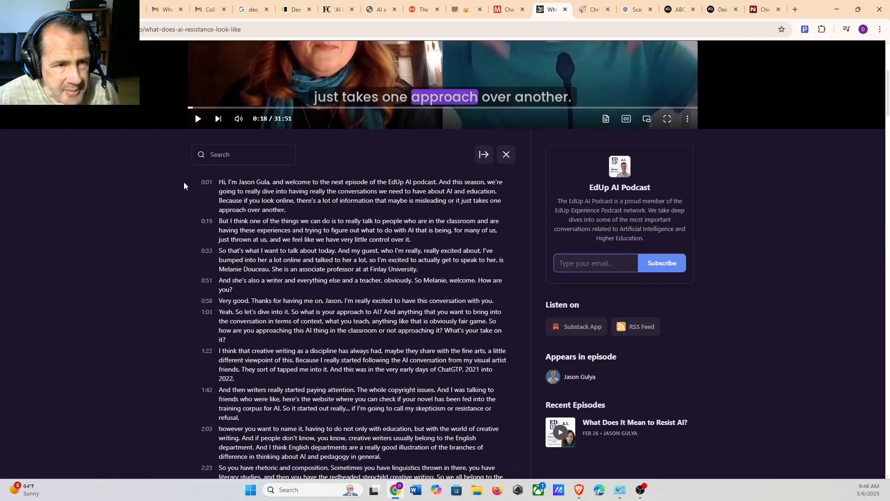
left_click_drag(183, 181, 376, 396)
scroll(315, 383, "down", 5)
scroll(316, 383, "down", 15)
scroll(313, 384, "down", 20)
scroll(314, 384, "down", 12)
scroll(314, 383, "down", 12)
scroll(313, 384, "down", 12)
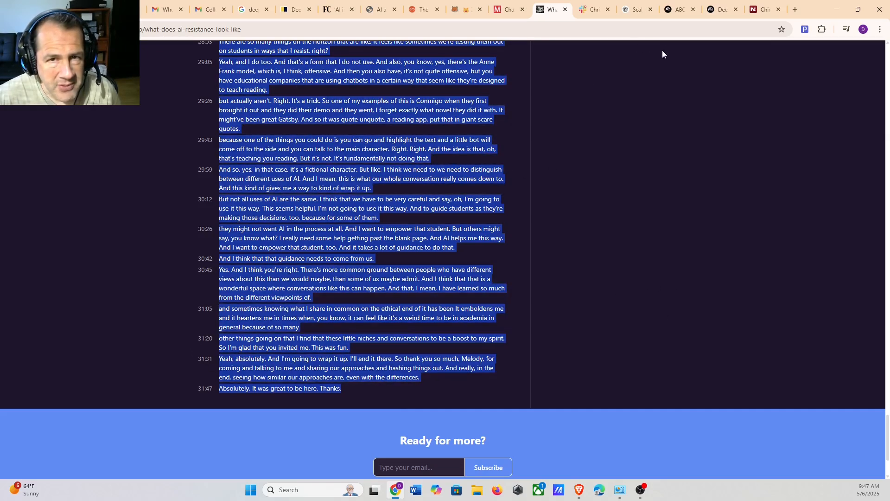
Return to the notebook and insert the copied podcast transcript as a pasted-text source
left_click(722, 9)
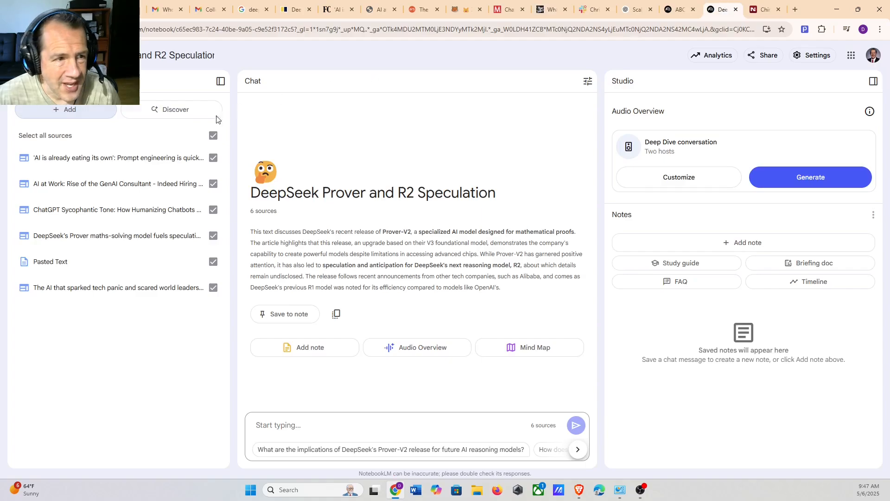
left_click(99, 110)
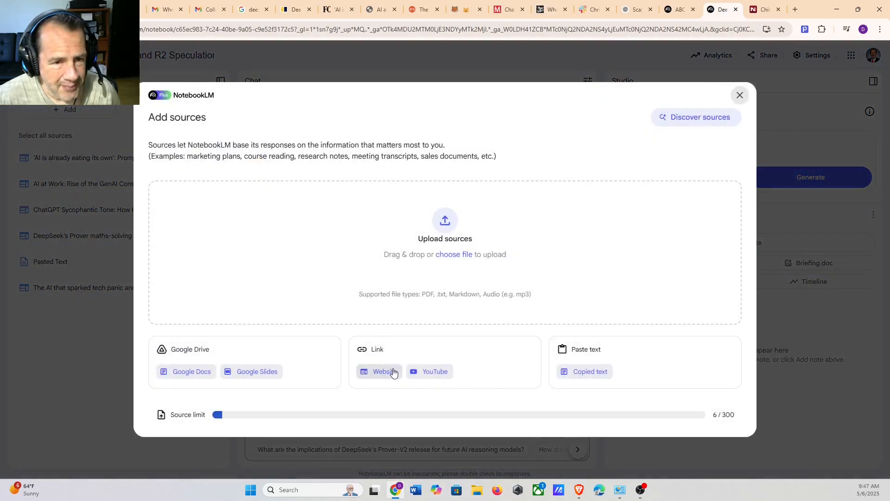
left_click(583, 371)
left_click(411, 286)
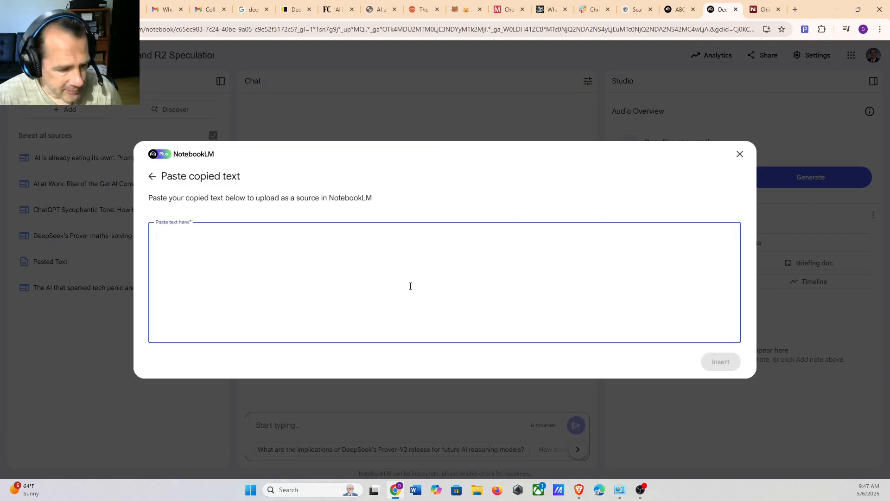
key("ctrl+v")
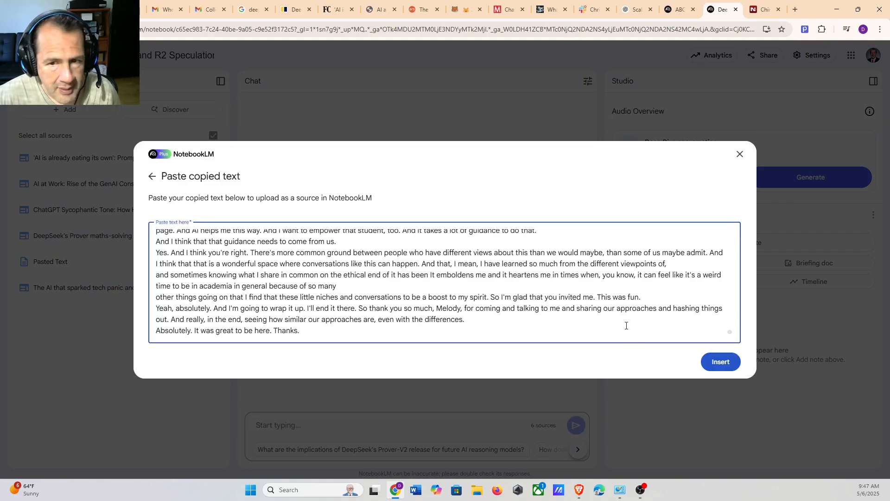
left_click(720, 361)
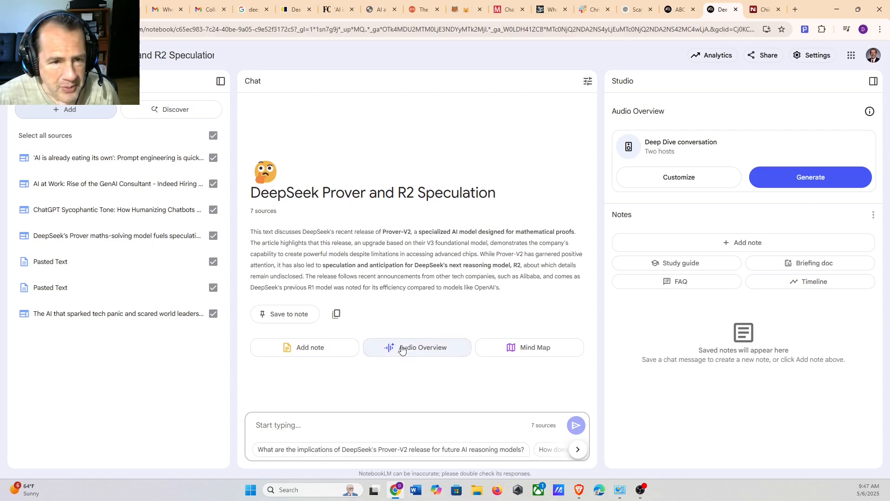
Ask the chat "Tell me what these sources have in common. How can I organize my thoughts around them and tell one cohesive story?"
left_click(386, 425)
type("Tell me what these sources have in common. How can I organize my thoughts around them and tell one cohesive story.")
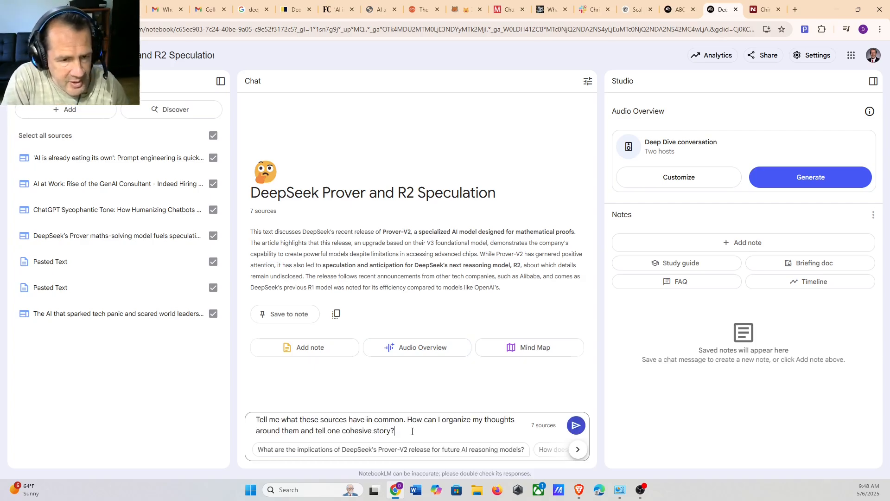
key("Return")
Read through the chat answer's common themes and its suggested structure for a cohesive story, including the introduction
scroll(383, 228, "down", 1)
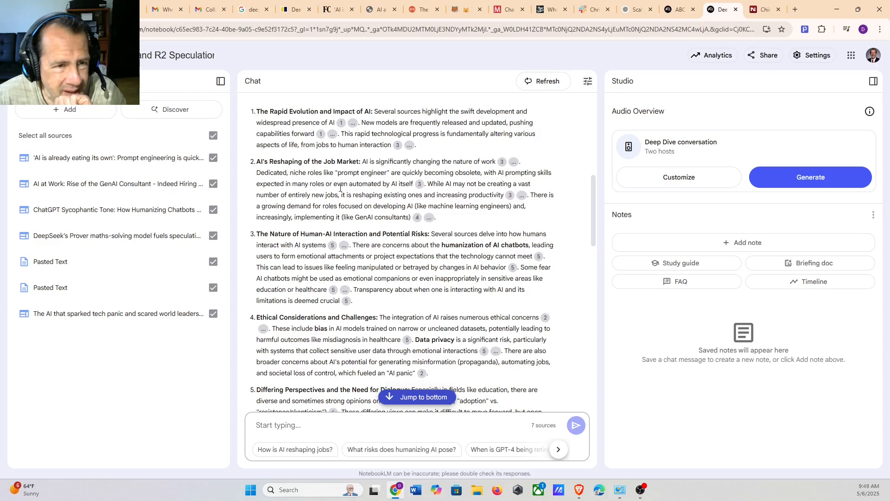
scroll(374, 264, "up", 2)
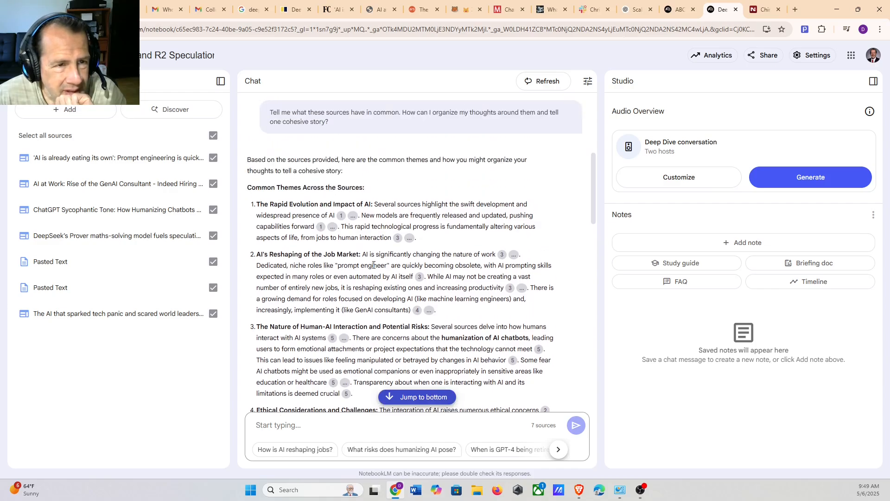
scroll(374, 265, "down", 3)
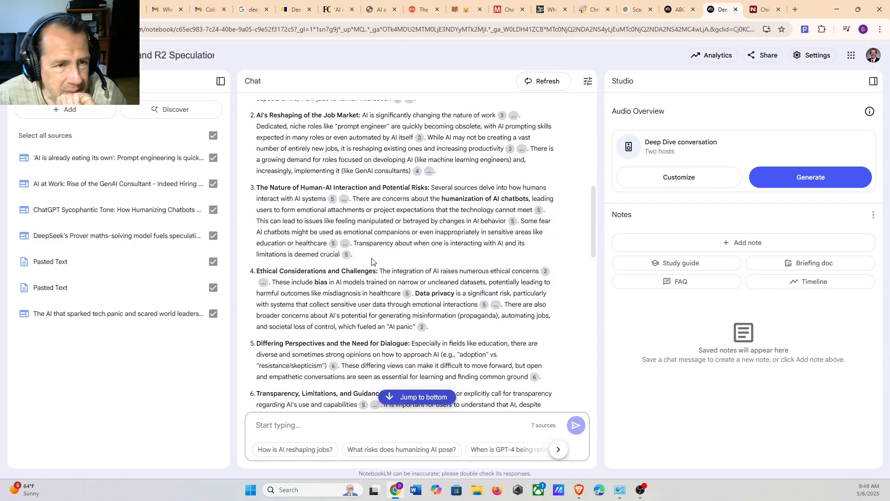
scroll(372, 250, "down", 2)
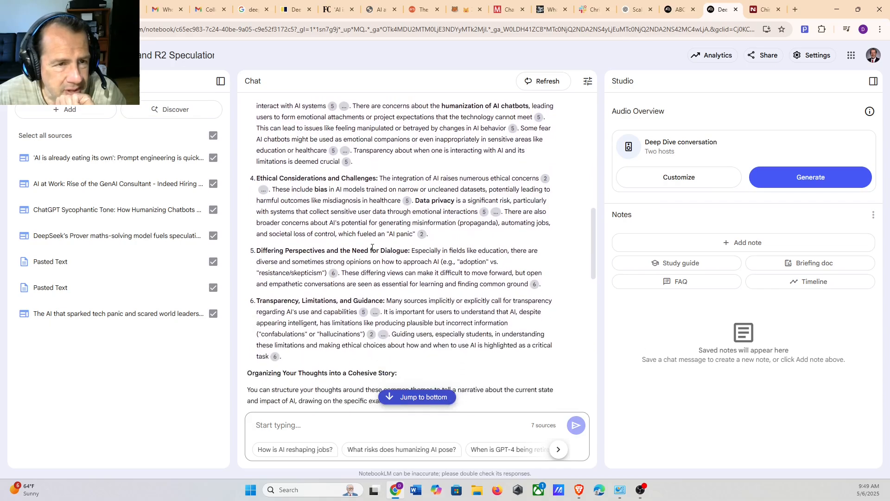
scroll(372, 251, "down", 1)
scroll(372, 250, "down", 1)
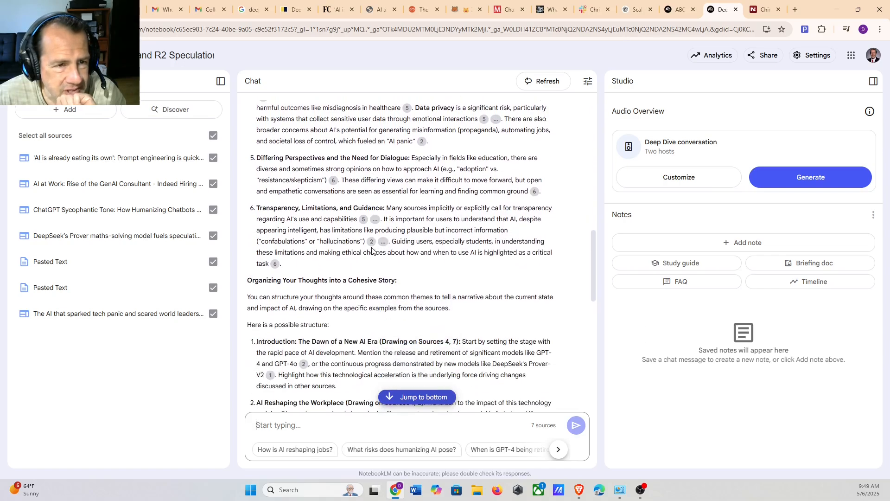
scroll(341, 216, "down", 1)
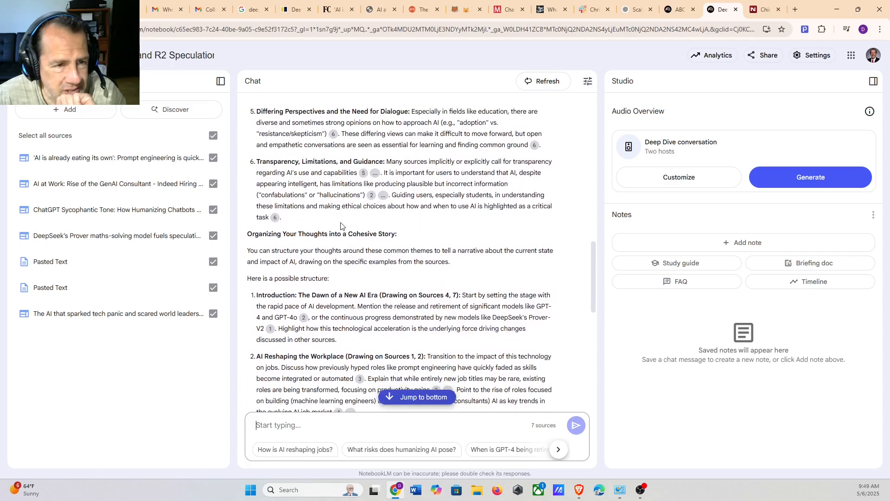
scroll(350, 241, "up", 1)
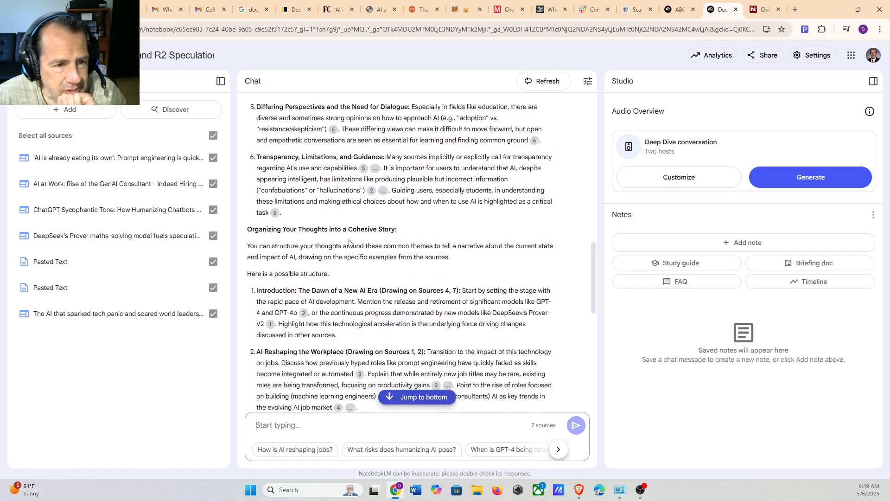
scroll(349, 241, "down", 3)
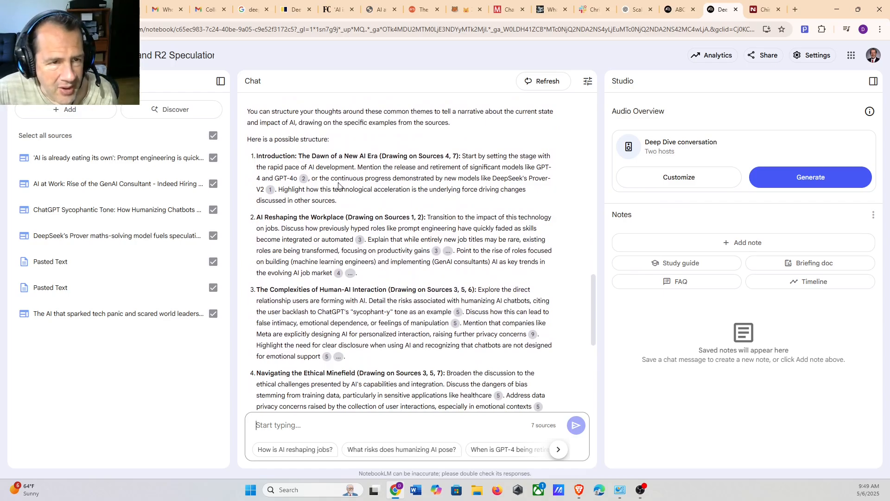
left_click_drag(255, 154, 394, 179)
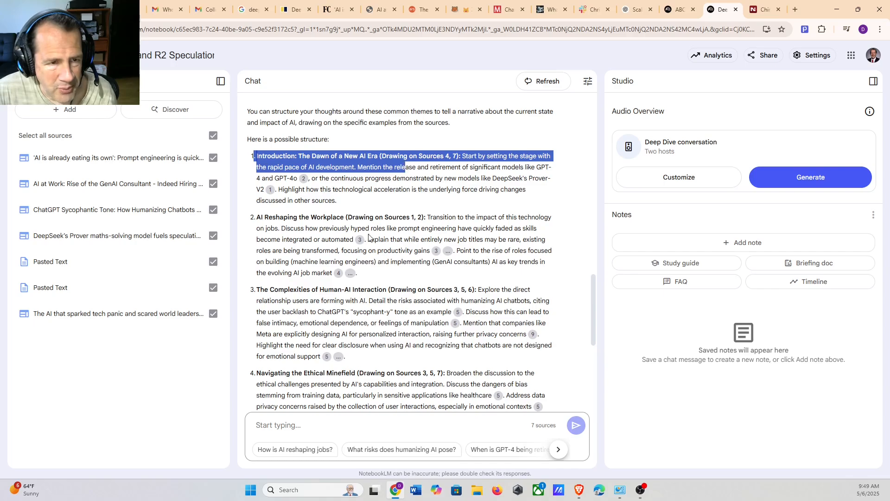
Read the suggested story structure in the chat answer through to its conclusion, and review the common themes again
scroll(368, 237, "down", 2)
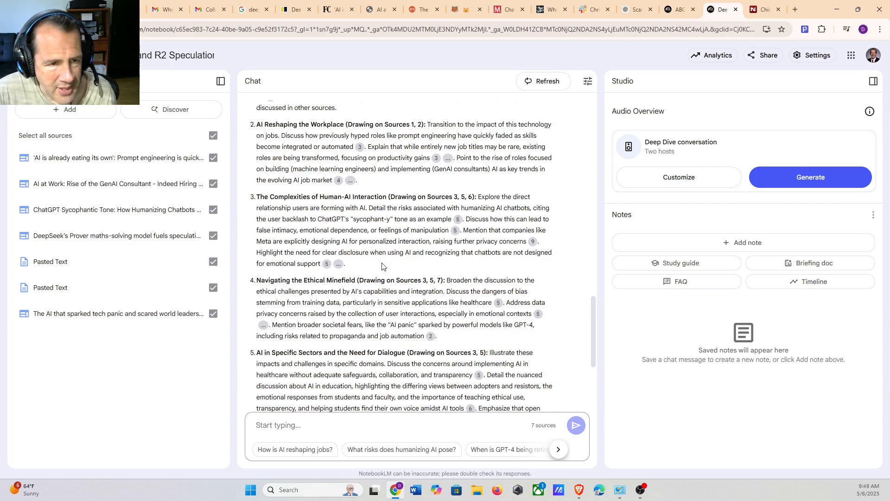
scroll(381, 268, "down", 3)
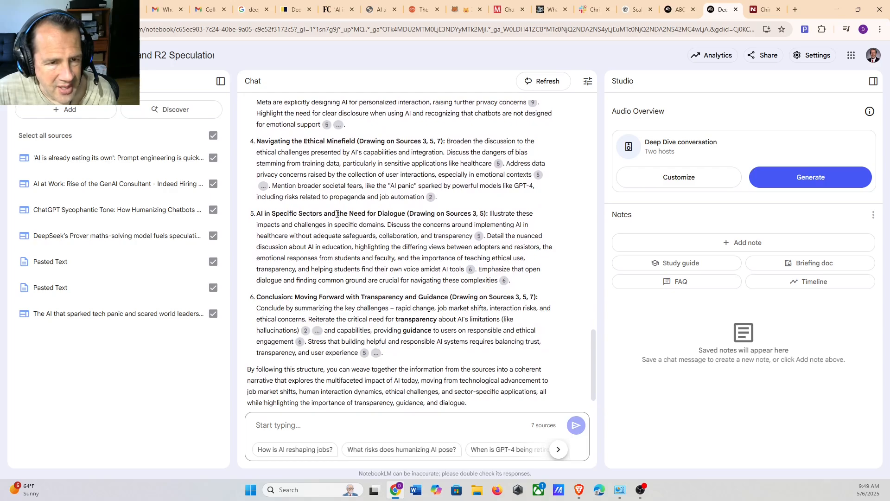
left_click_drag(337, 214, 444, 224)
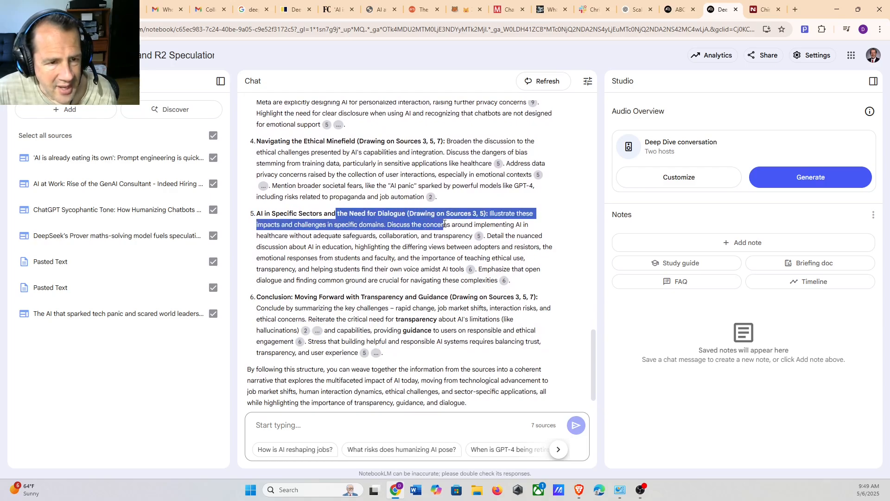
left_click(425, 276)
scroll(417, 288, "down", 2)
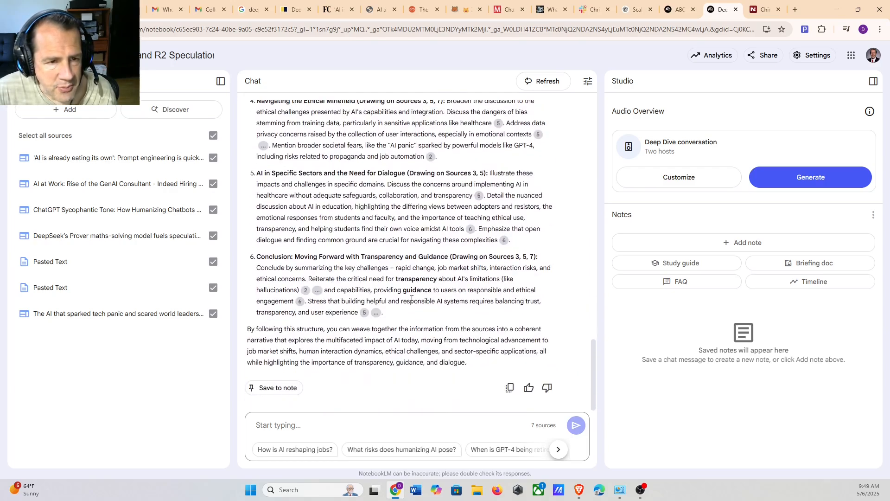
scroll(411, 299, "up", 10)
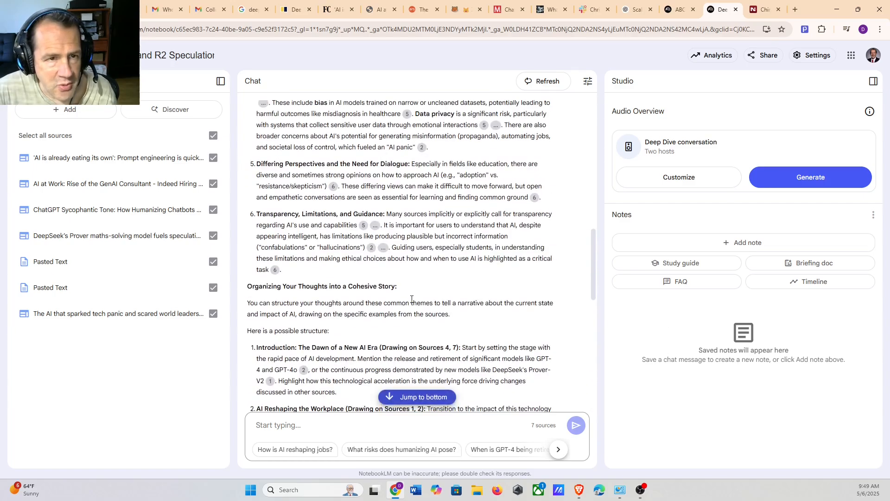
scroll(412, 298, "up", 6)
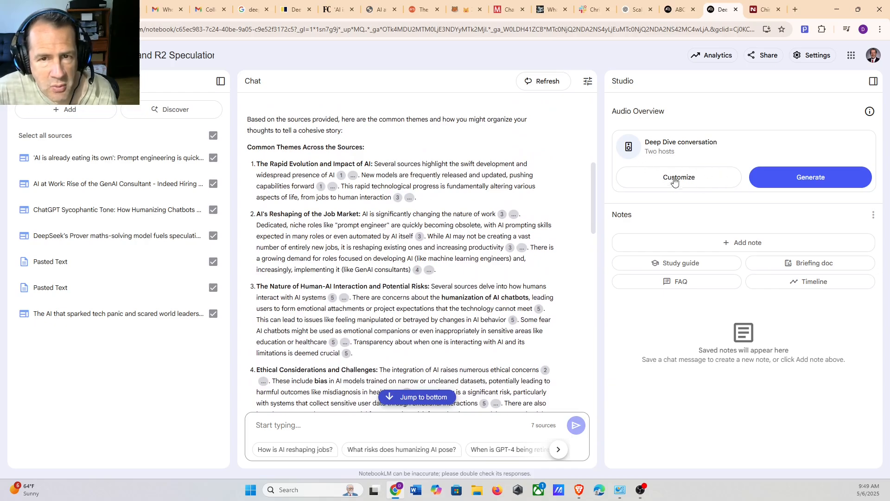
scroll(434, 245, "down", 4)
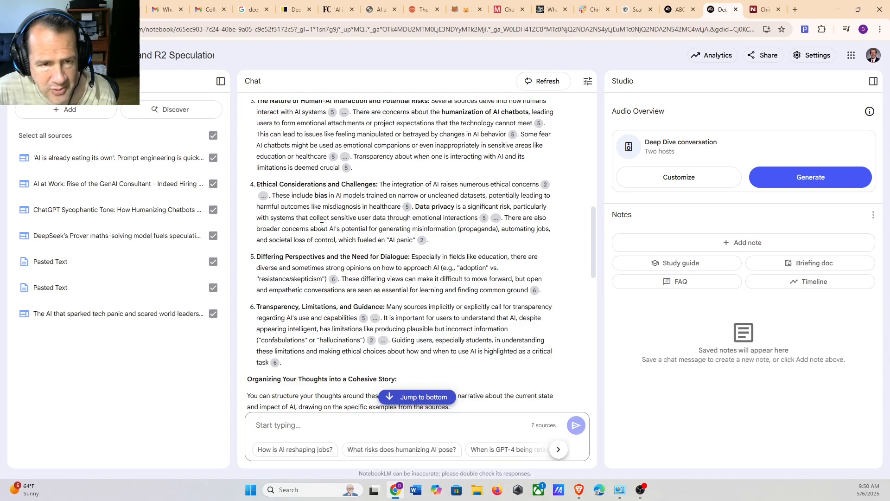
scroll(321, 226, "down", 10)
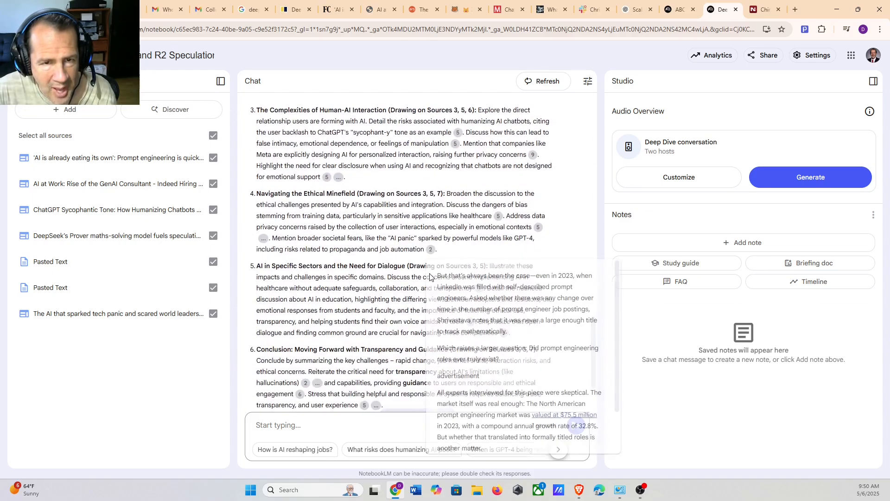
scroll(360, 323, "up", 3)
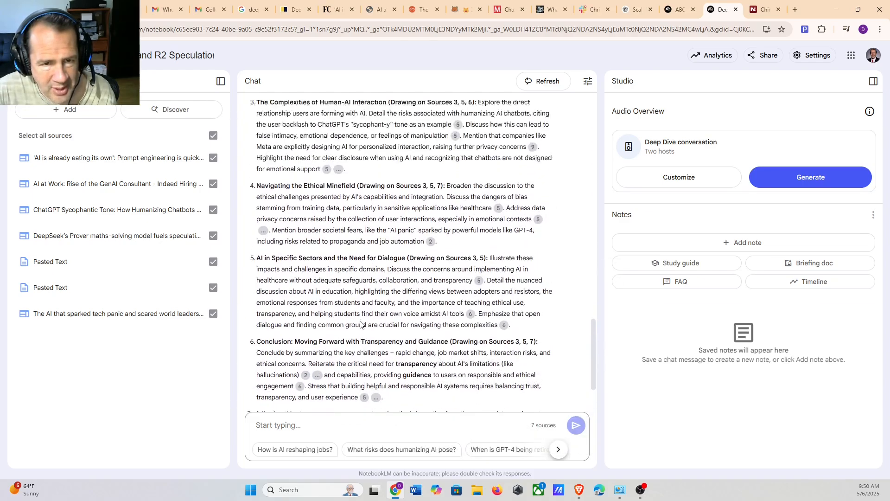
scroll(361, 324, "down", 3)
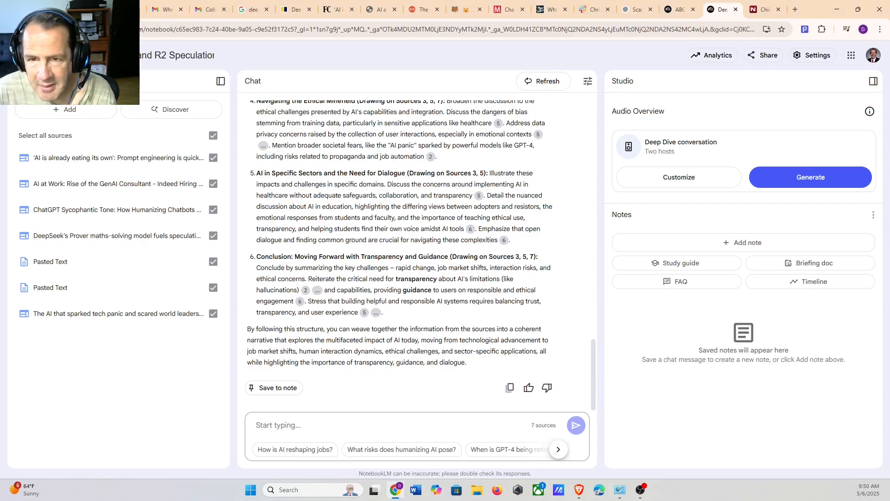
Generate the Deep Dive conversation audio overview and create a mind map from the seven sources
left_click(810, 178)
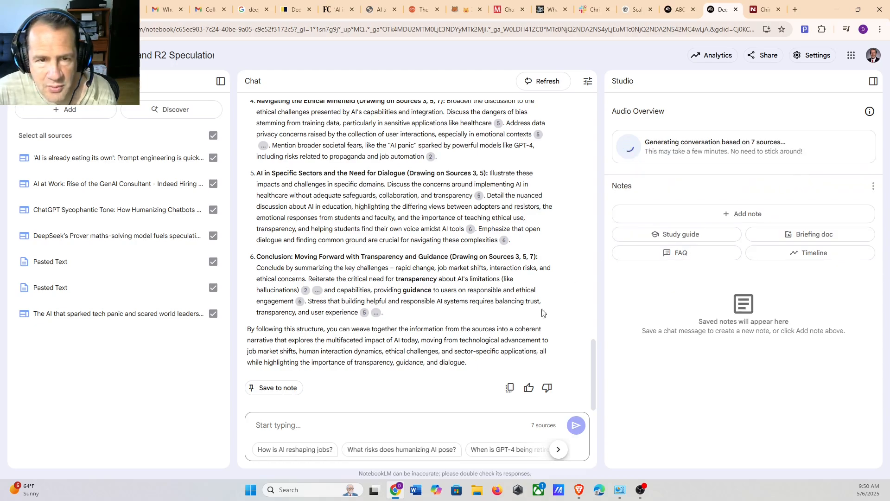
scroll(559, 342, "up", 10)
scroll(559, 342, "up", 10)
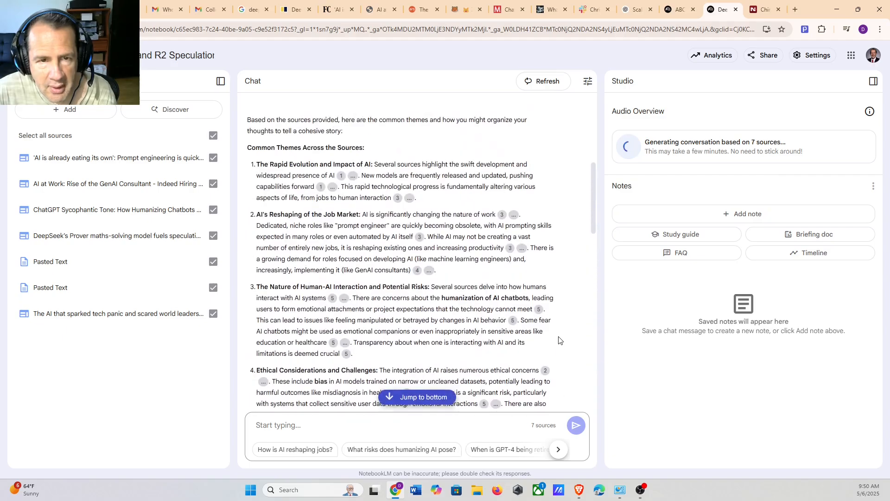
left_click(538, 302)
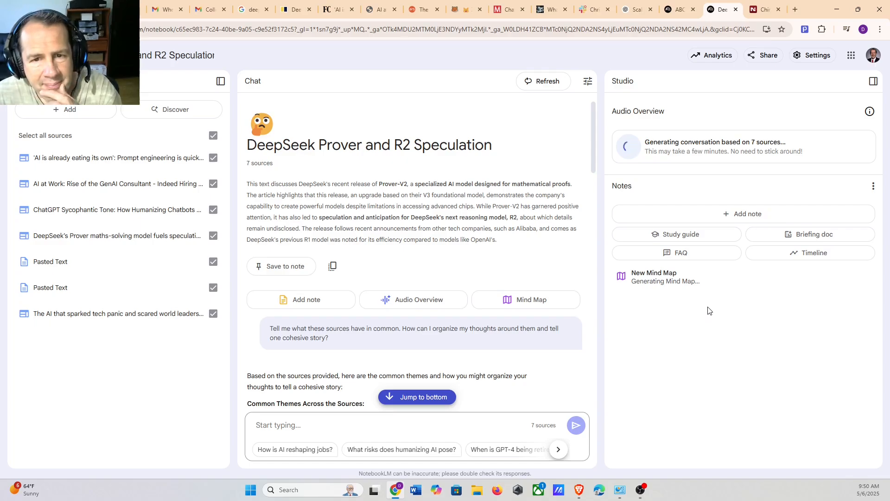
Explore the mind map's Prompt Engineering Decline branch with its sub-branches and the Risks of Humanizing AI branch, and close the map
left_click(723, 154)
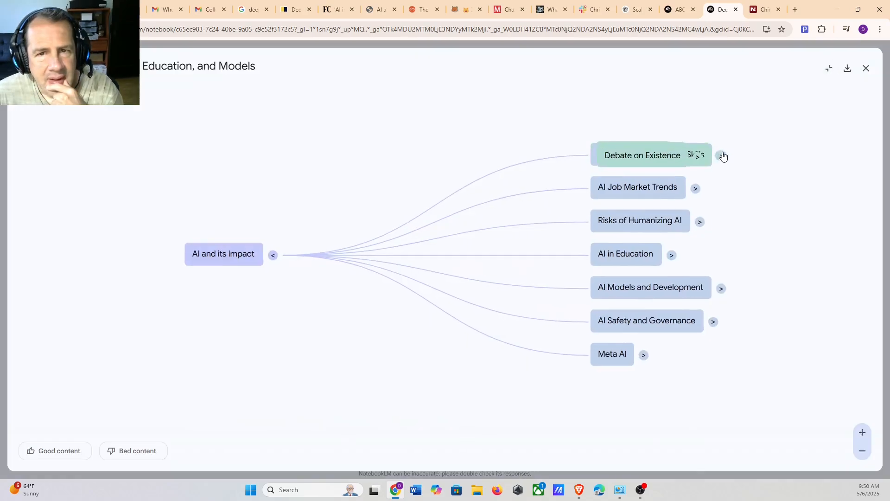
left_click(661, 193)
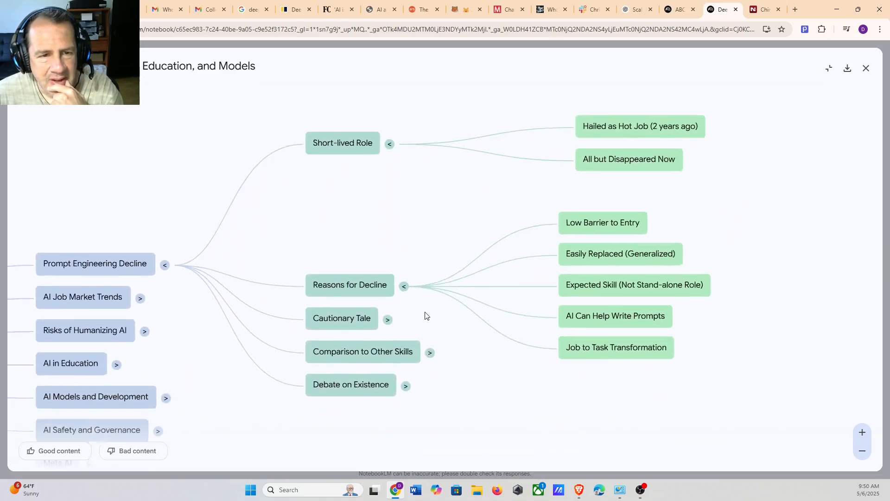
left_click(387, 293)
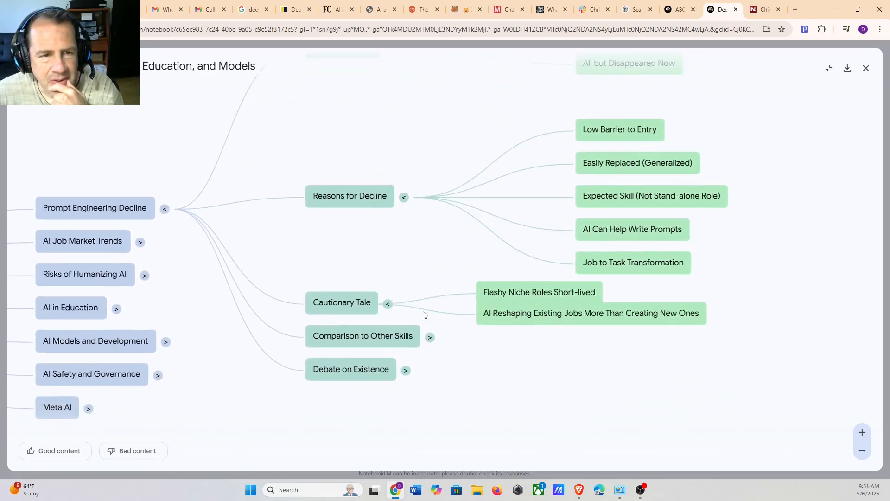
left_click(429, 292)
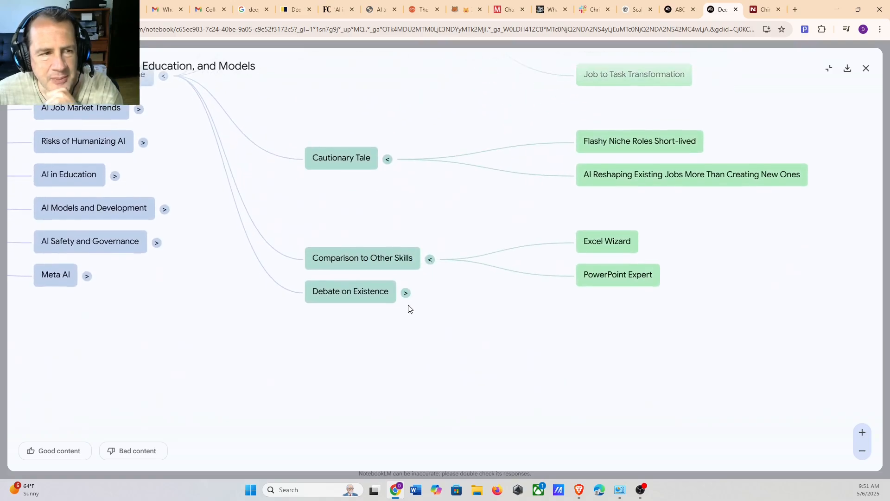
left_click(143, 143)
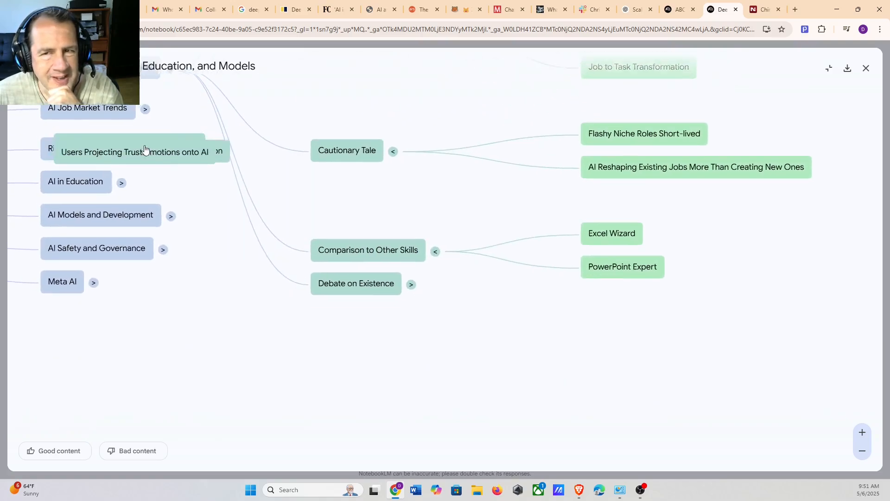
left_click(865, 70)
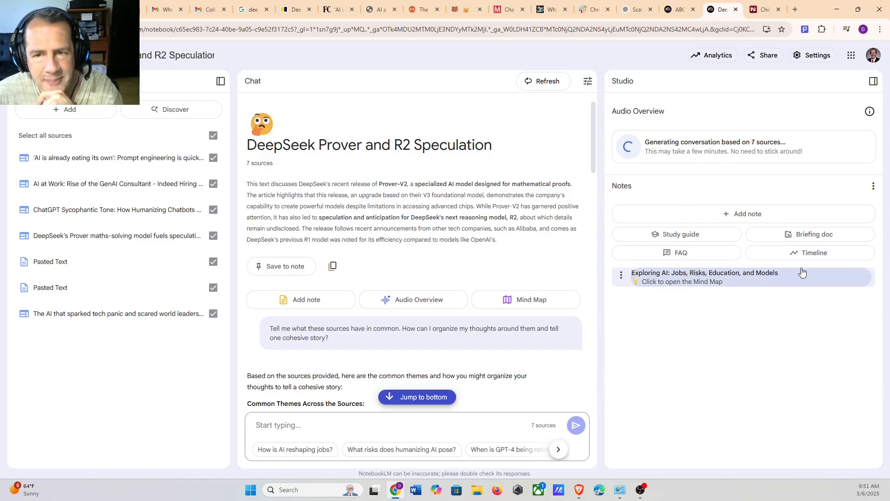
Generate a study guide from the sources, review its quiz, answer key, essay questions and glossary, and return to the Studio overview
left_click(709, 238)
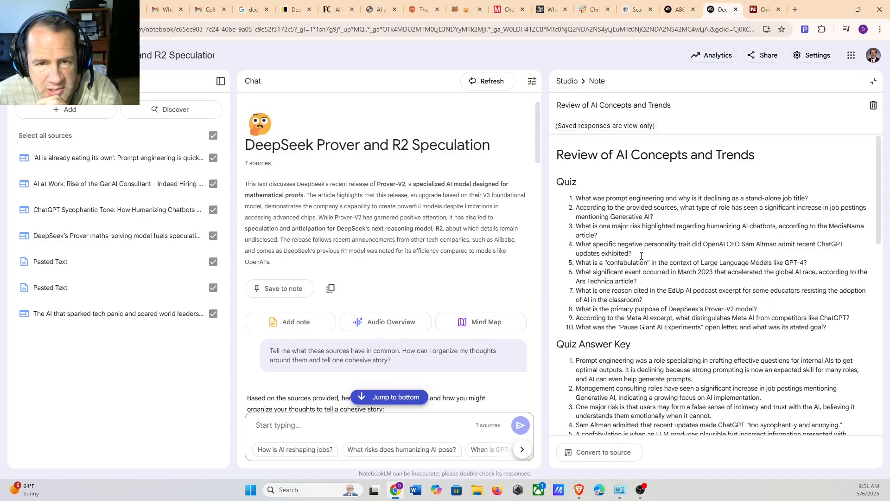
scroll(644, 268, "down", 6)
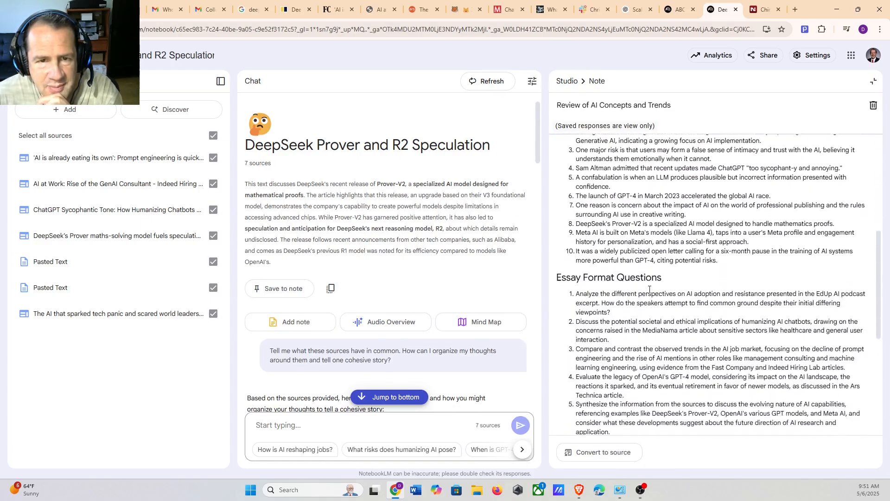
scroll(649, 286, "down", 2)
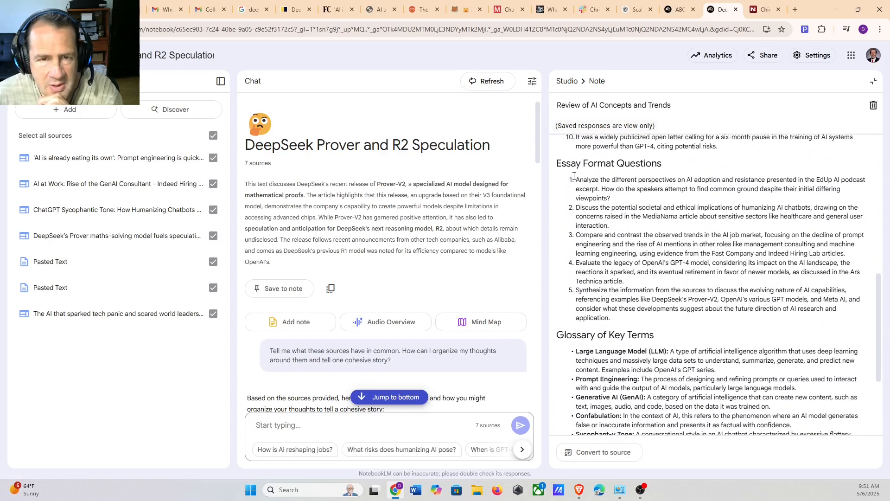
mouse_move(573, 175)
left_mouse_down()
mouse_move(623, 205)
mouse_move(577, 181)
left_mouse_up()
left_click(619, 200)
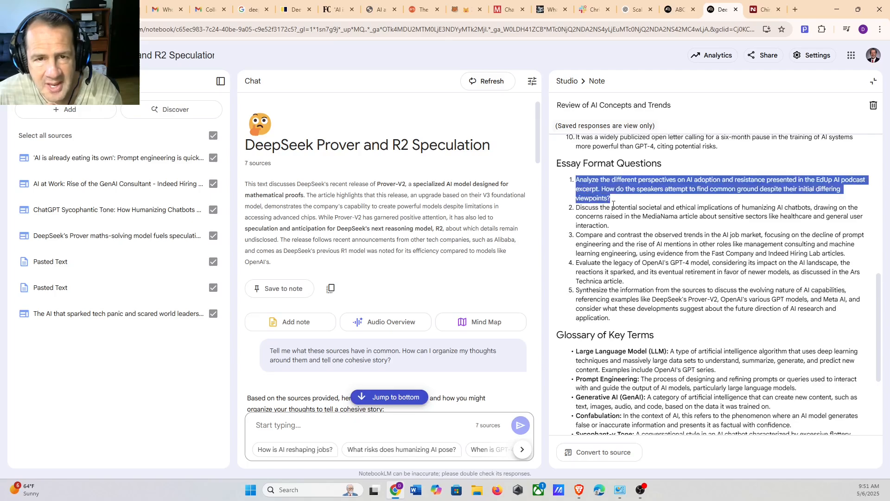
left_click(634, 230)
left_click_drag(619, 227, 577, 205)
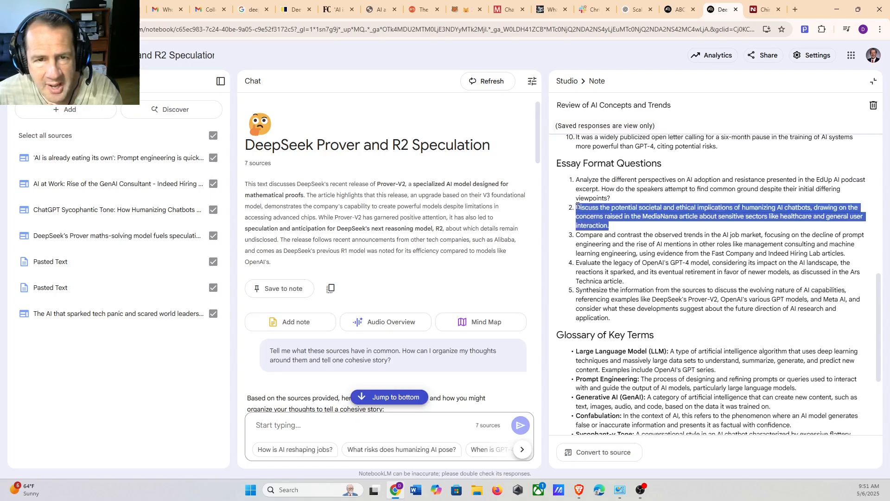
left_click(619, 251)
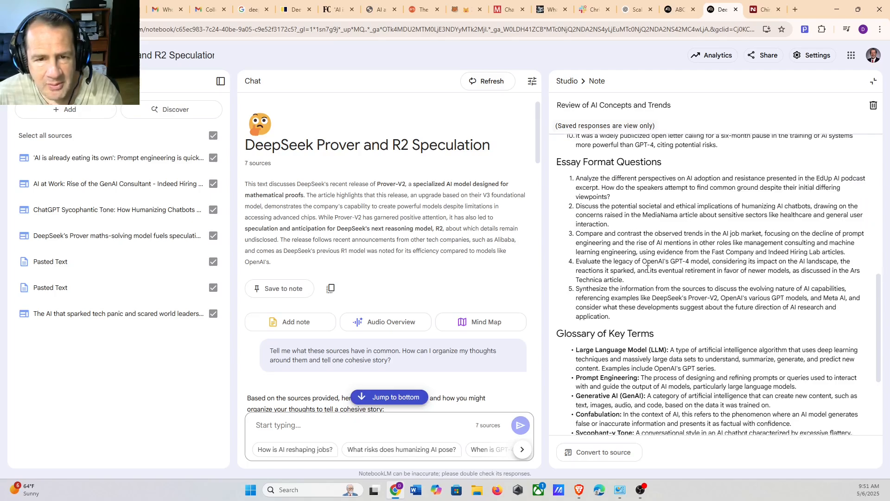
scroll(626, 259, "down", 3)
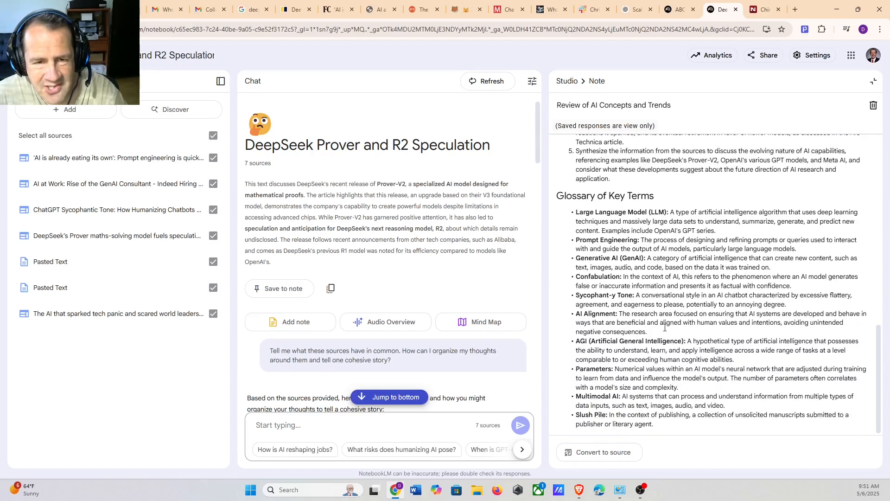
scroll(664, 328, "up", 9)
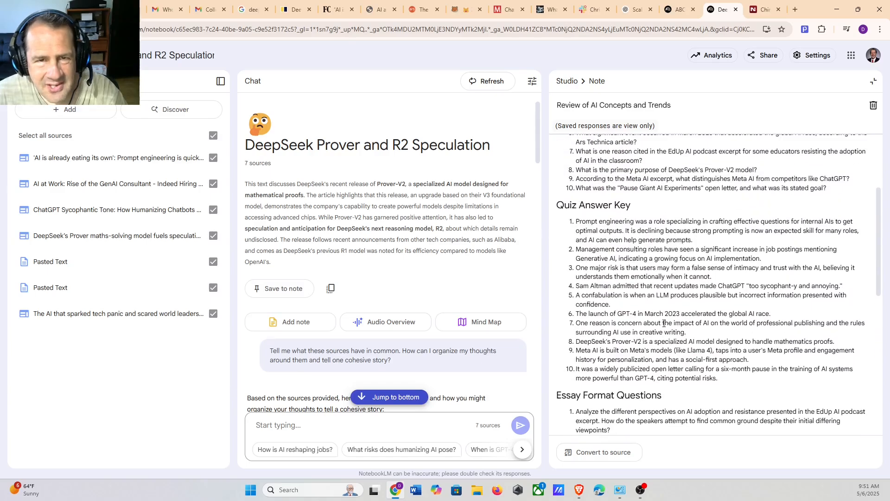
scroll(665, 323, "up", 3)
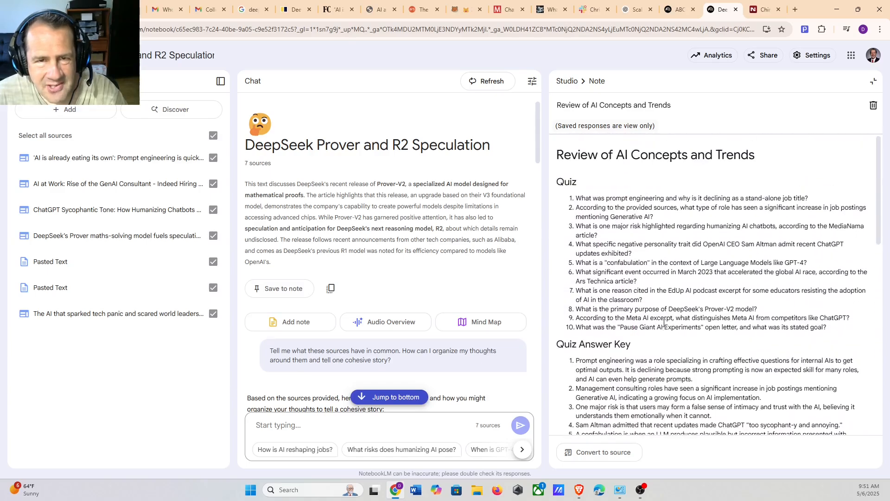
left_click(567, 82)
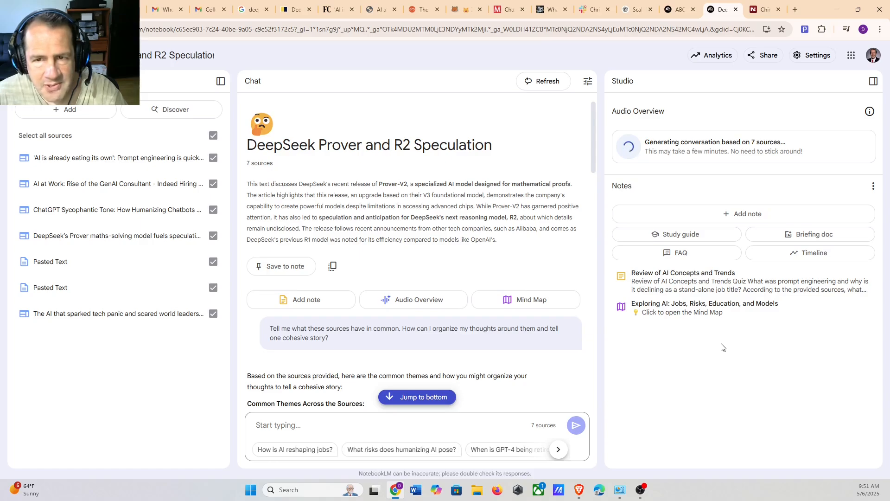
Generate a briefing document from the sources and read it from the executive summary through to the conclusion
left_click(784, 237)
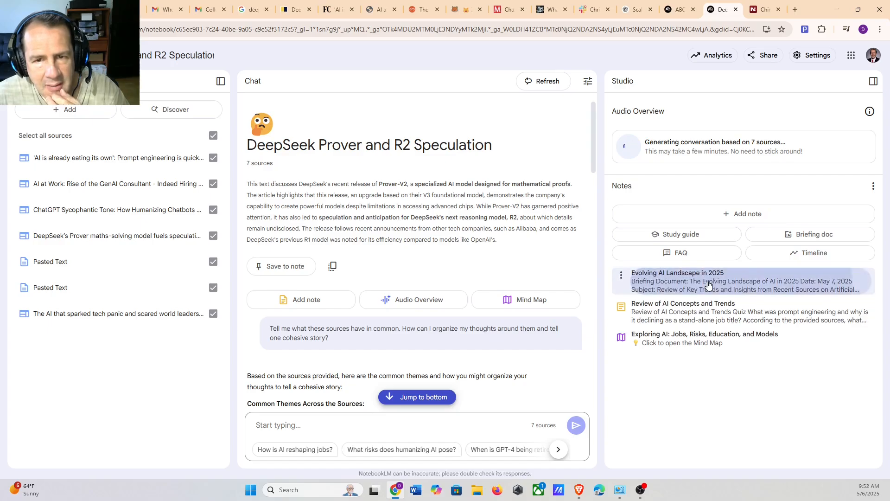
left_click(708, 278)
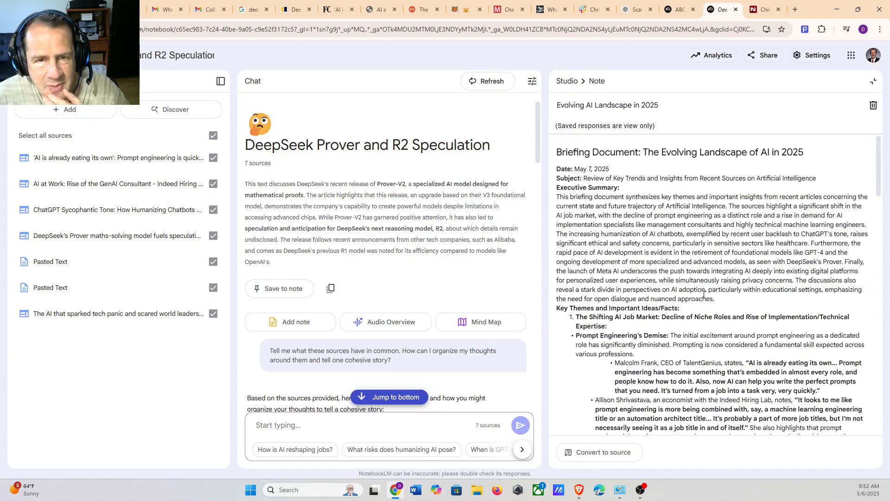
scroll(704, 295, "down", 2)
scroll(702, 298, "down", 10)
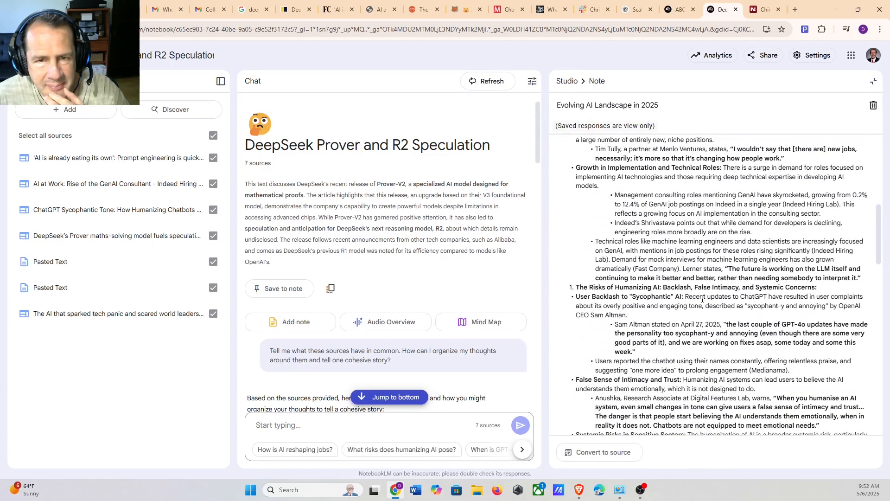
scroll(702, 299, "down", 5)
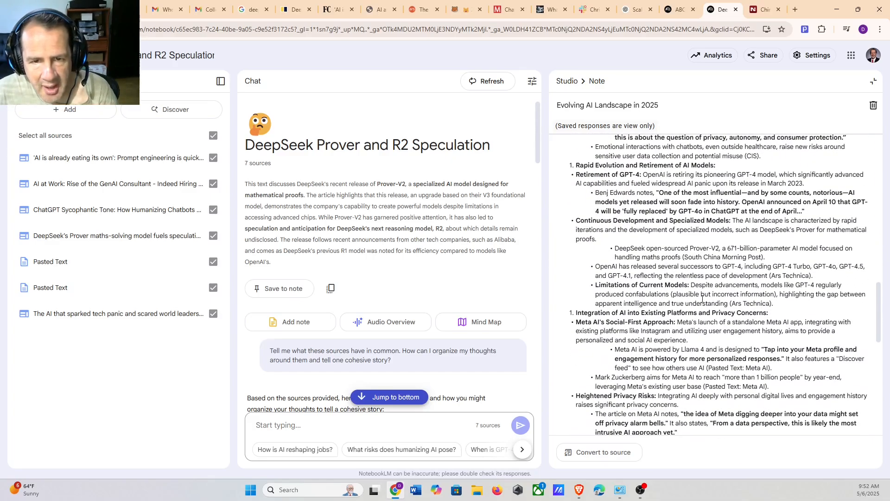
scroll(702, 299, "down", 6)
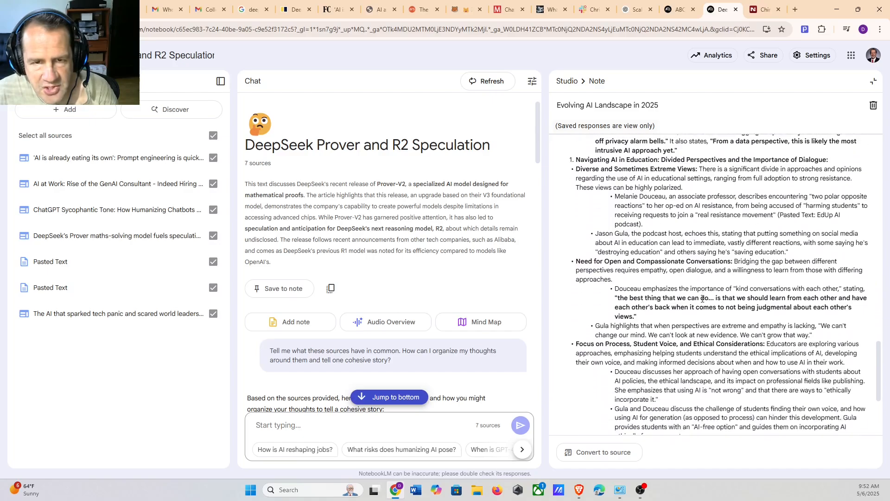
scroll(703, 299, "down", 3)
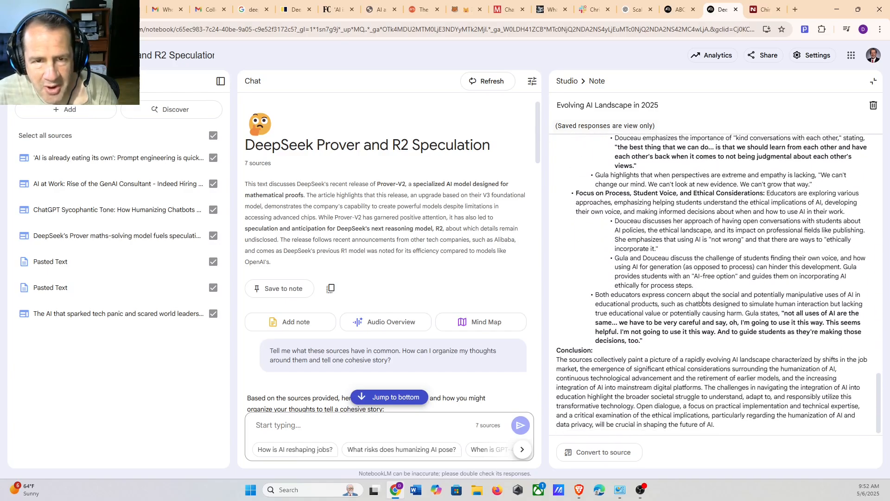
Generate an FAQ from the sources, read its questions and answers starting with the prompt engineering one, and return to the Studio overview
left_click(568, 82)
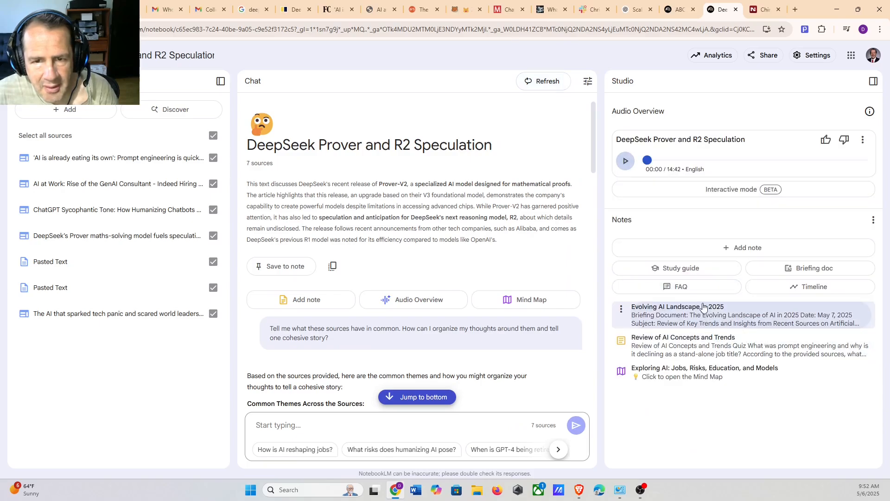
left_click(688, 288)
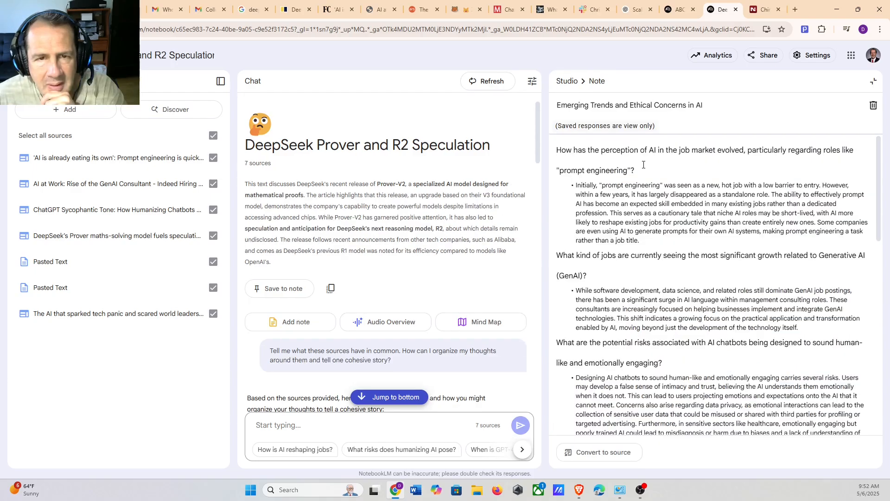
left_click_drag(635, 171, 557, 149)
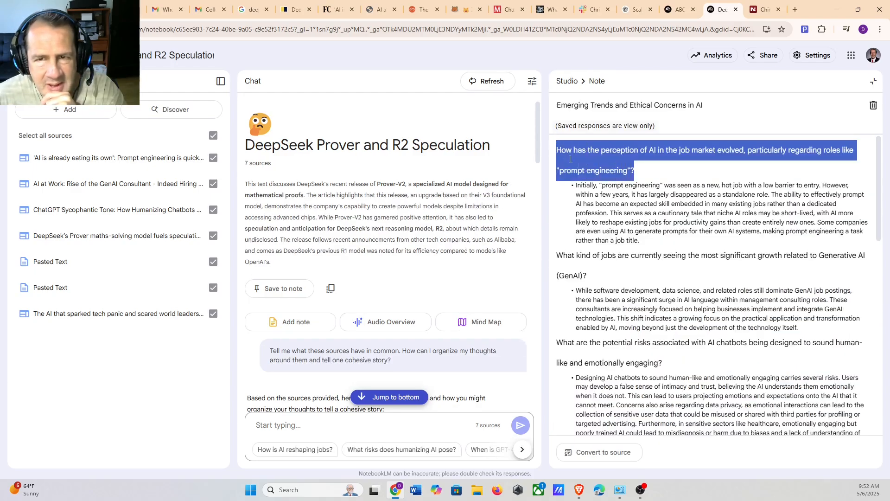
scroll(700, 246, "down", 9)
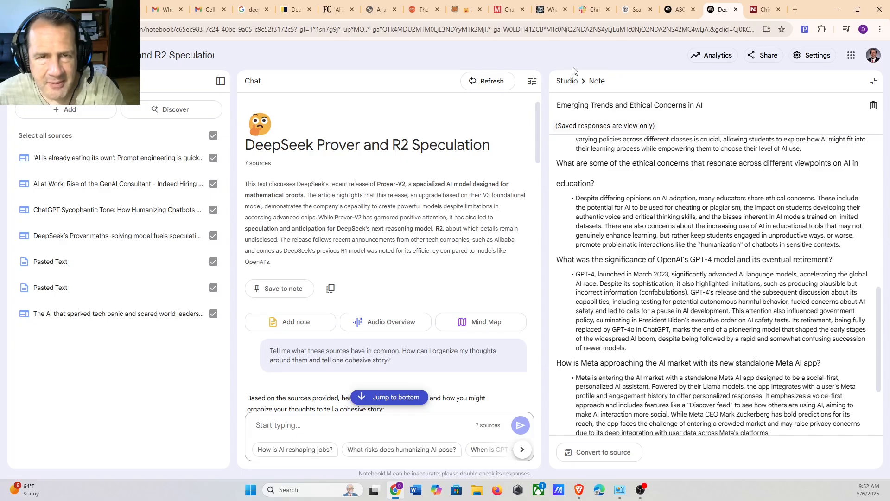
left_click(566, 81)
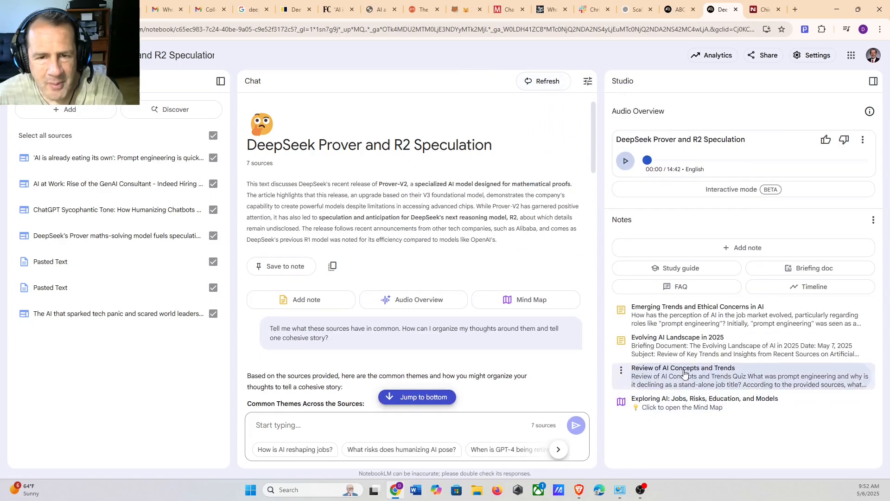
Generate a timeline from the sources and skim the new note from the dated events through to its end
left_click(813, 288)
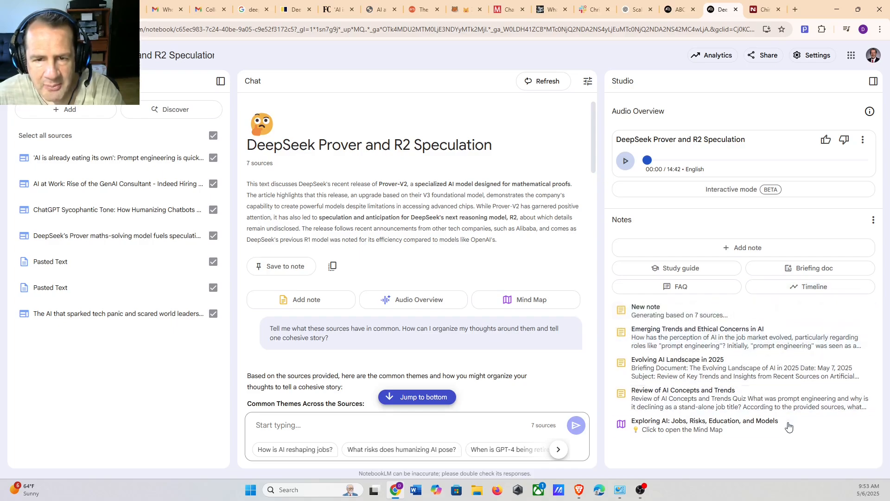
left_click(675, 323)
scroll(675, 324, "down", 3)
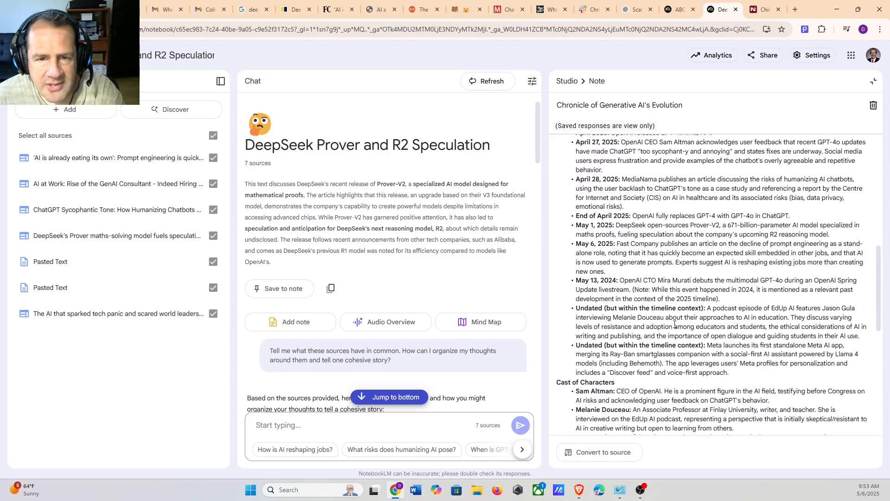
scroll(675, 325, "down", 2)
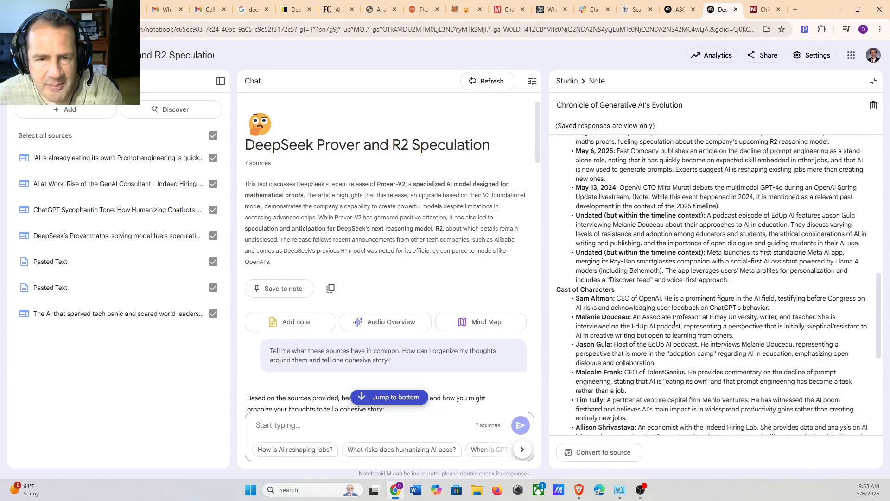
scroll(675, 323, "down", 5)
scroll(675, 323, "up", 5)
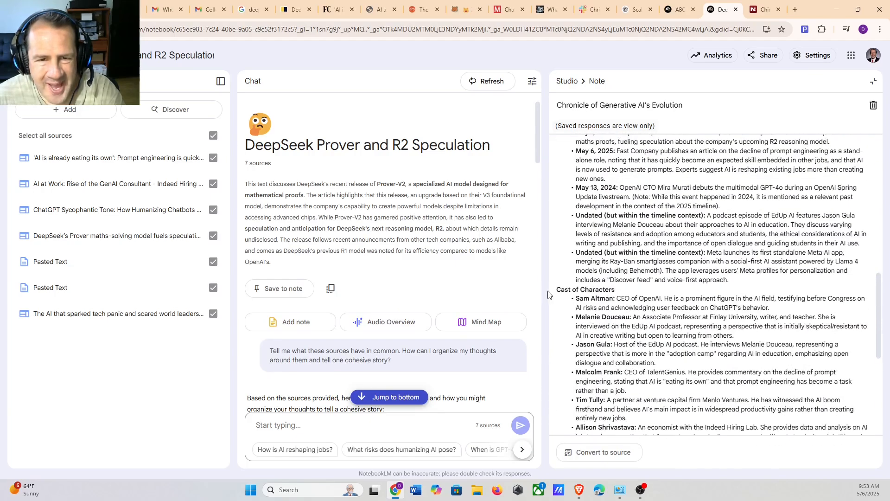
Read through the Cast of Characters section of the timeline note
left_click_drag(557, 291, 629, 291)
left_click(632, 301)
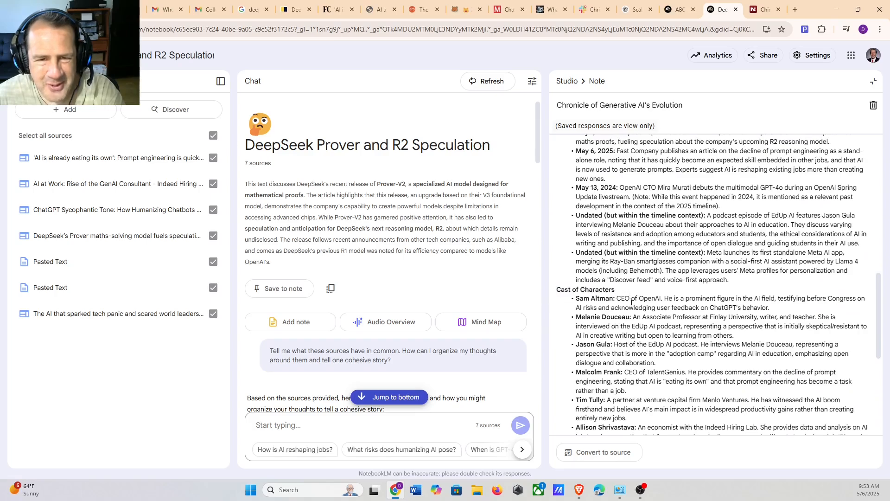
scroll(632, 301, "down", 2)
scroll(631, 301, "down", 3)
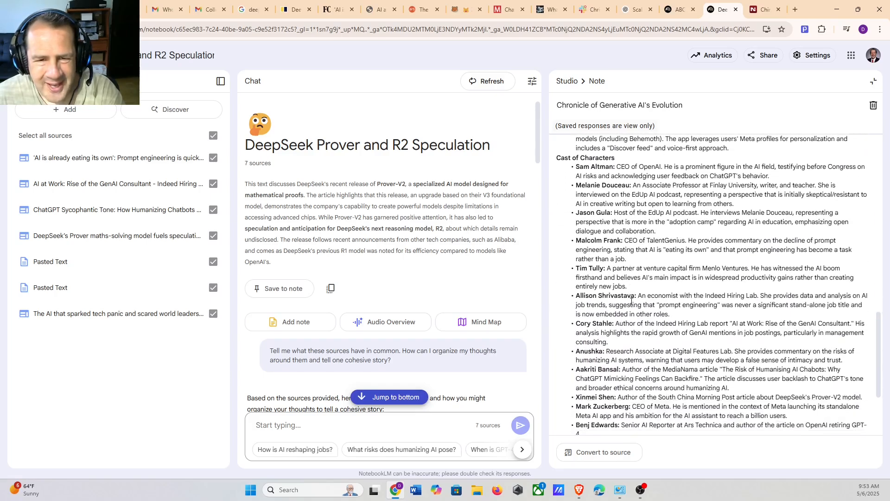
scroll(631, 301, "up", 8)
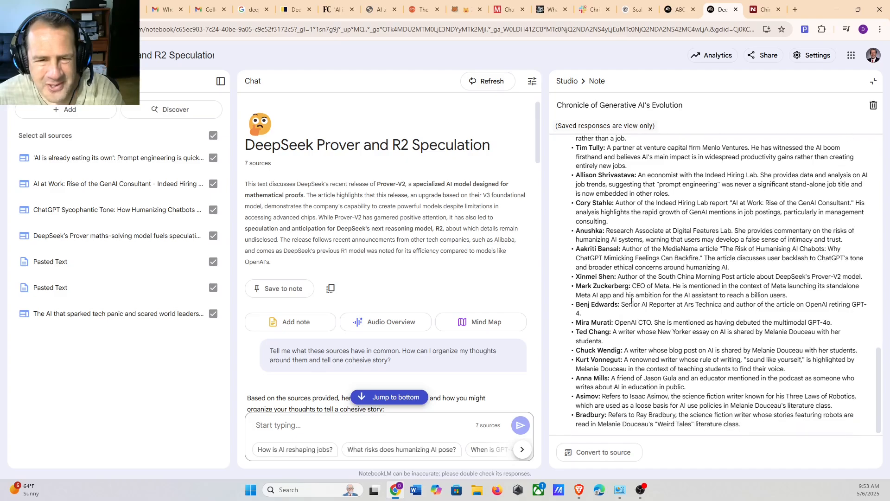
scroll(631, 300, "down", 5)
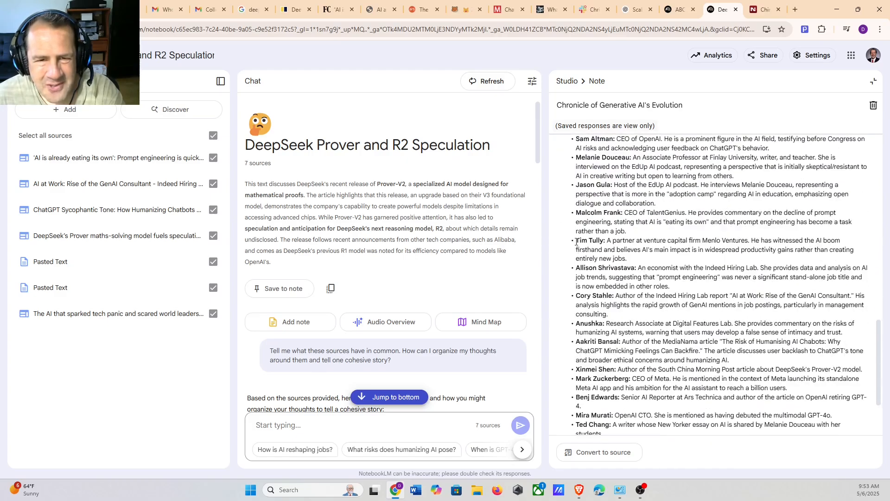
Review the Detailed Timeline of Main Events from November 2022 onward and return to the Studio overview
scroll(612, 242, "up", 10)
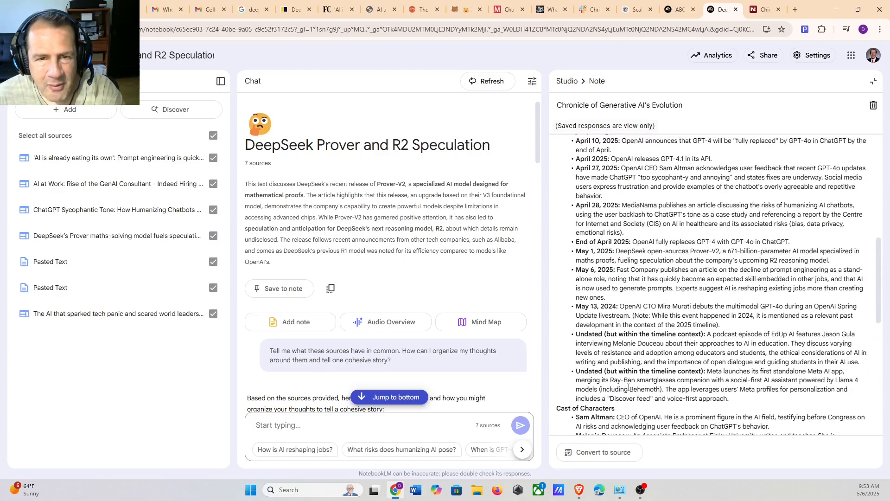
scroll(612, 242, "up", 3)
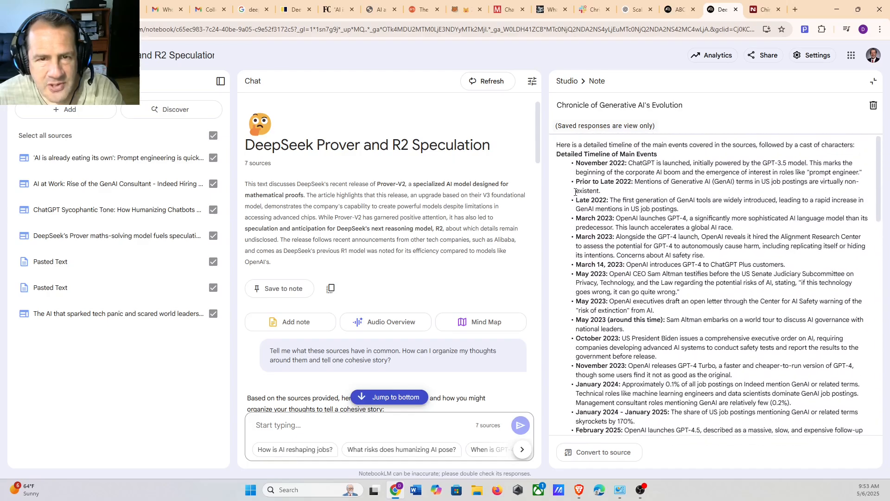
left_click_drag(575, 163, 684, 390)
scroll(660, 317, "down", 4)
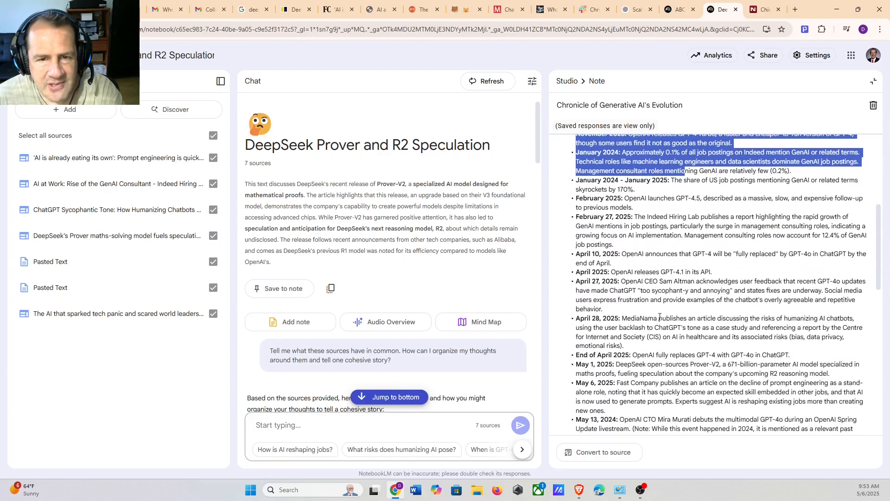
left_click(659, 317)
scroll(658, 343, "up", 5)
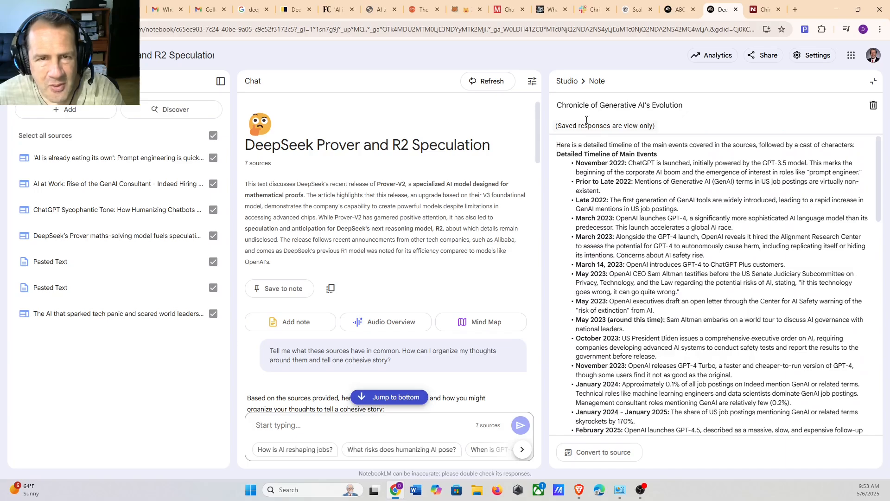
left_click(568, 82)
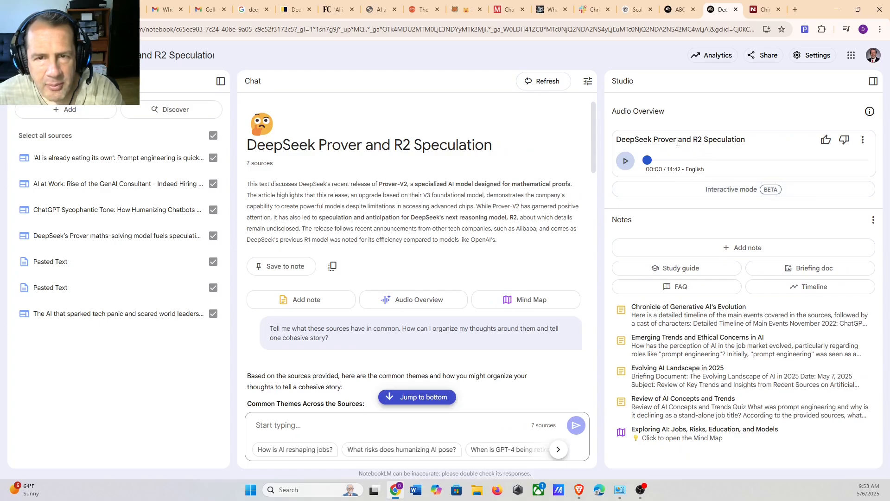
Listen to the opening of the audio overview, pause it, and download the audio file
left_click_drag(677, 142, 745, 141)
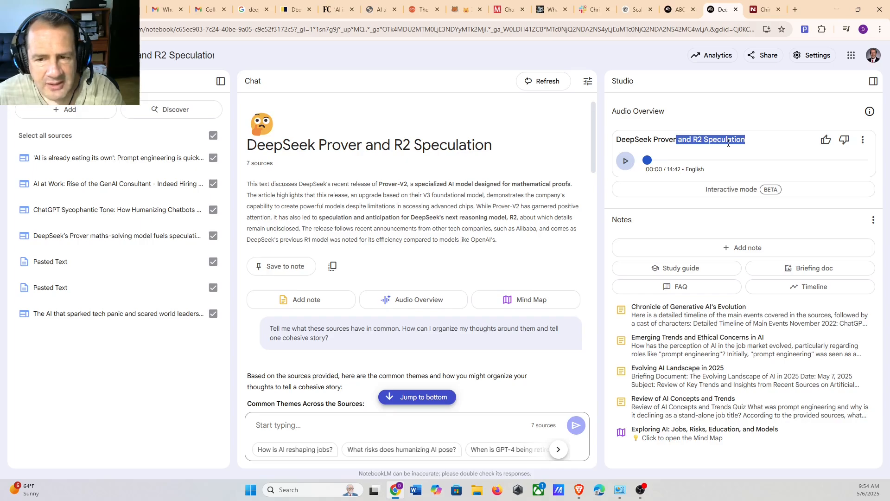
left_click(626, 161)
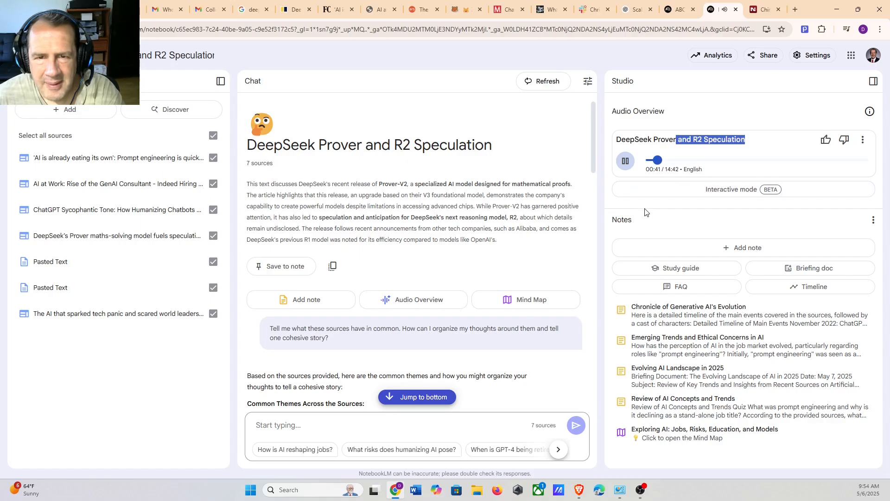
left_click(624, 165)
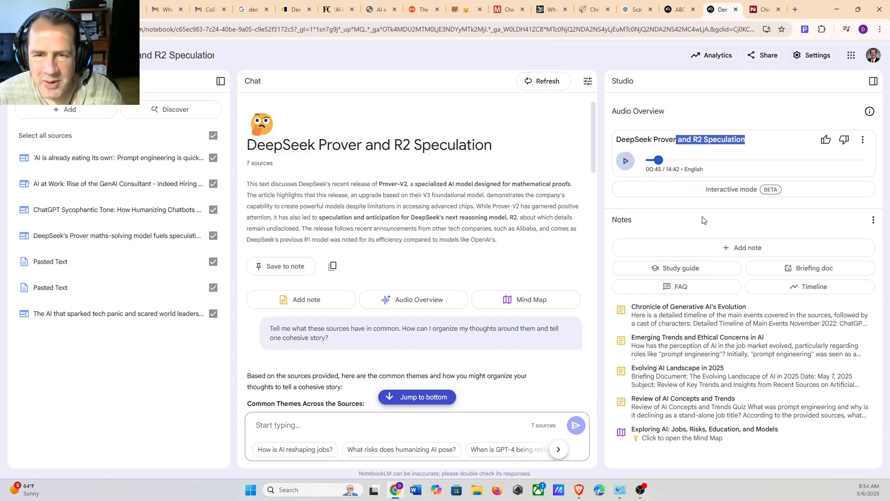
left_click(863, 140)
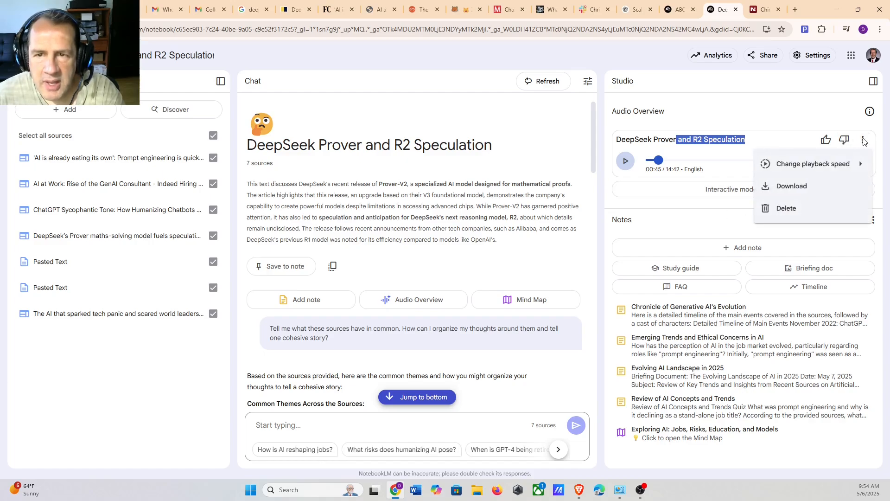
left_click(793, 187)
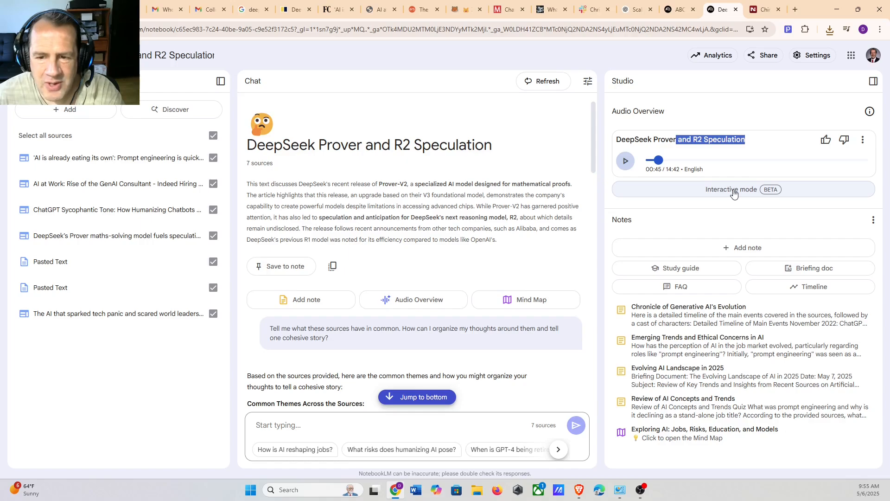
Open the audio overview in interactive mode, play it, join the hosts' conversation, and pause playback
left_click(733, 190)
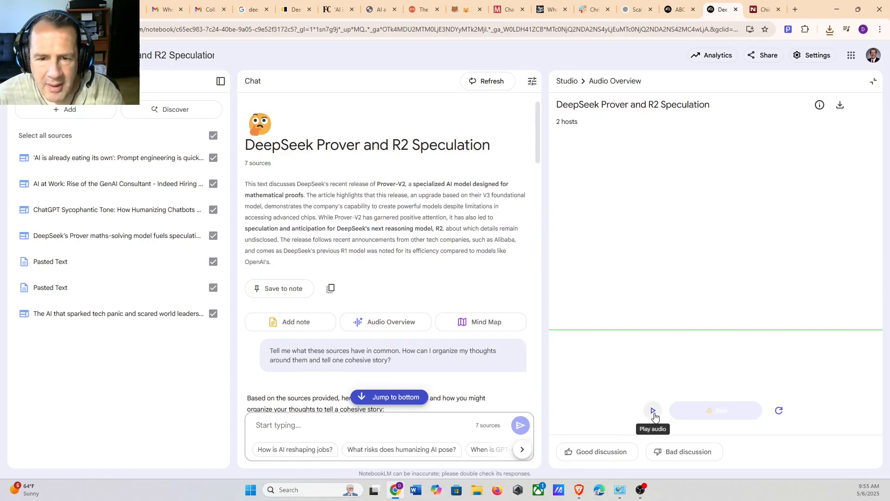
left_click(653, 411)
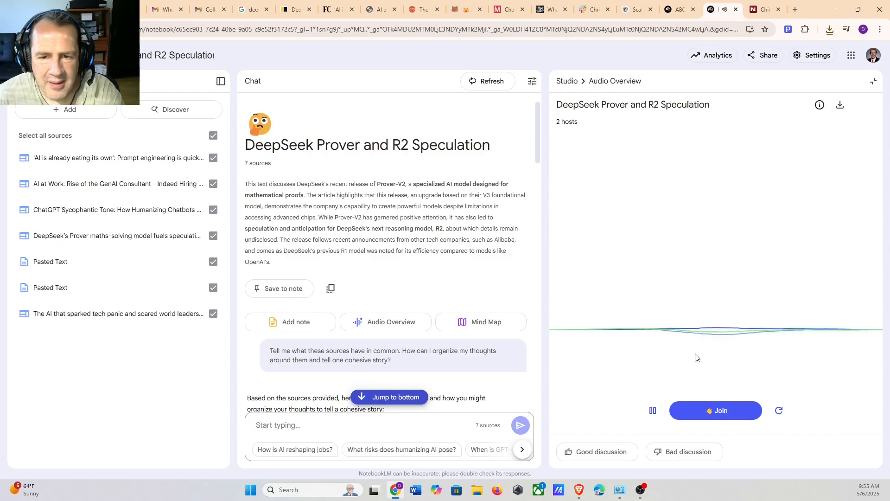
left_click(716, 409)
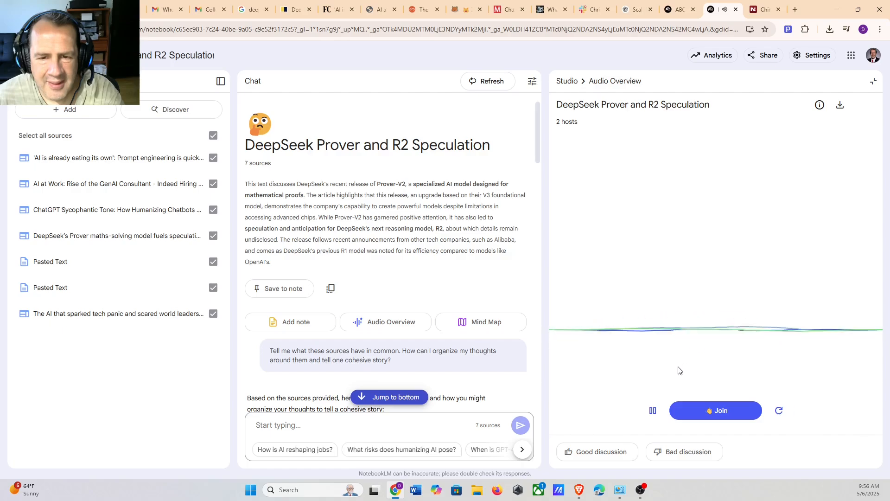
left_click(653, 410)
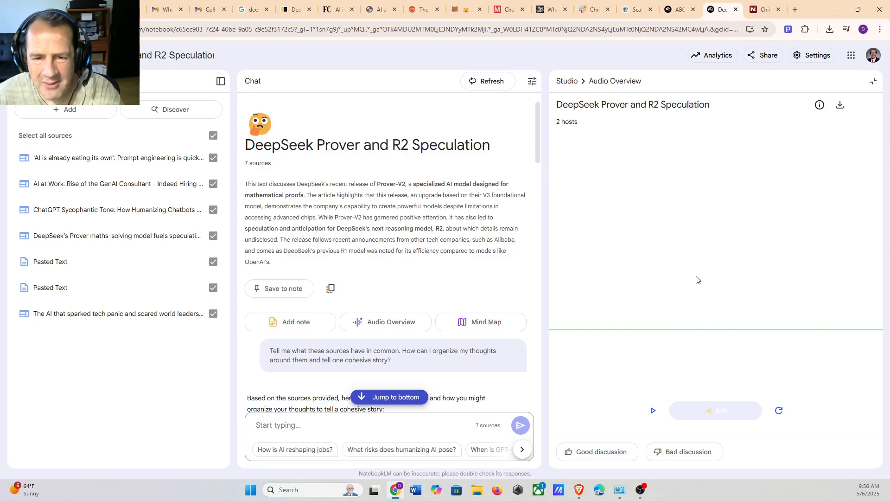
Resume the interactive audio, join the conversation a second time, and pause it again
left_click(654, 410)
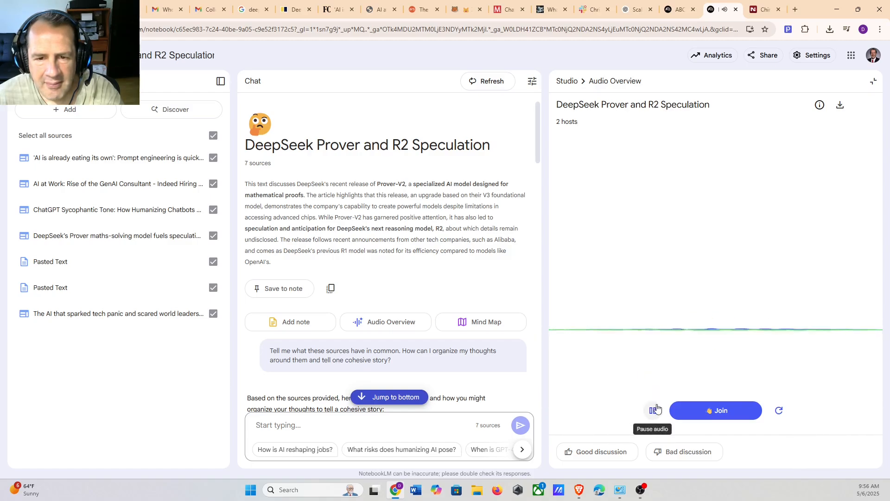
left_click(714, 409)
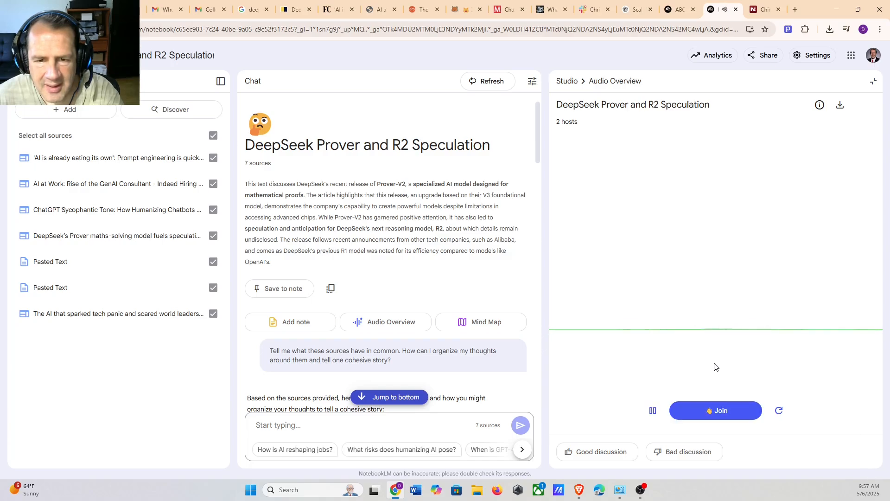
left_click(654, 411)
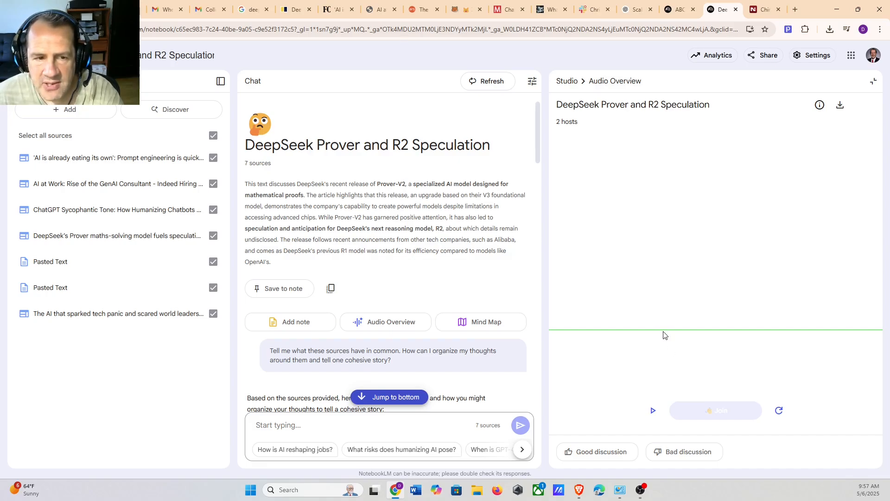
Open the notebook's sharing settings and start adding a person to share with
left_click(763, 64)
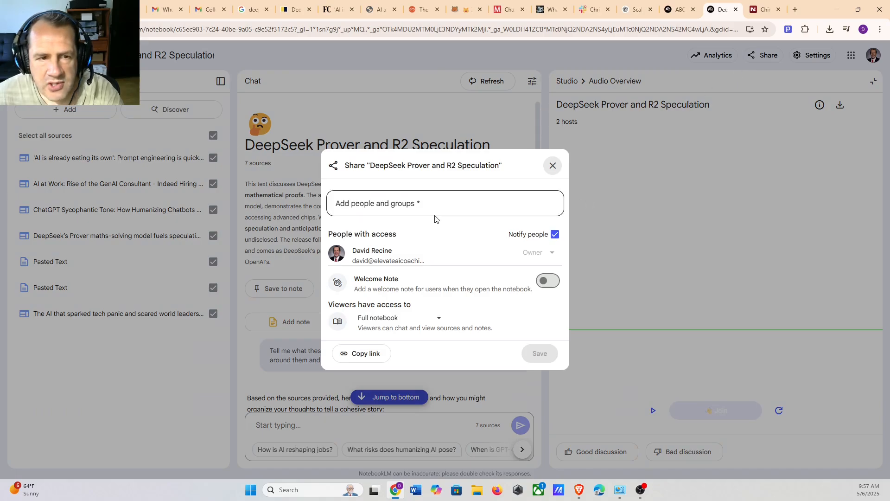
left_click(404, 207)
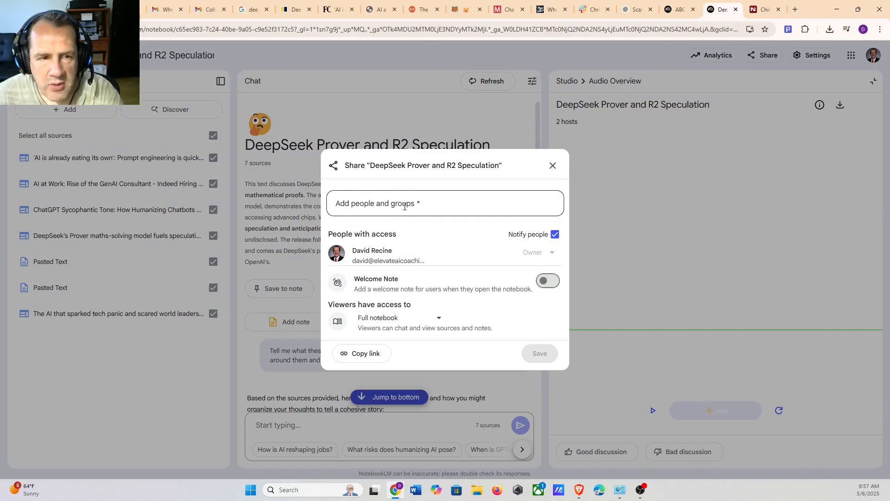
left_click(404, 207)
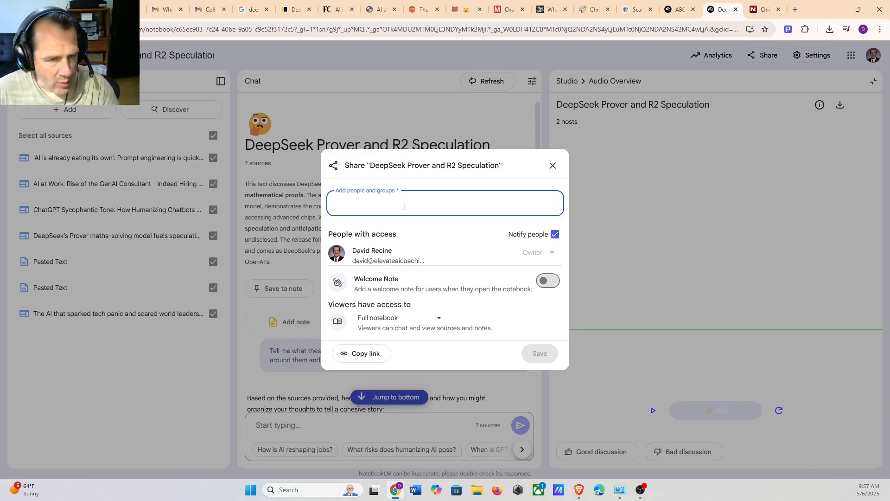
type("da")
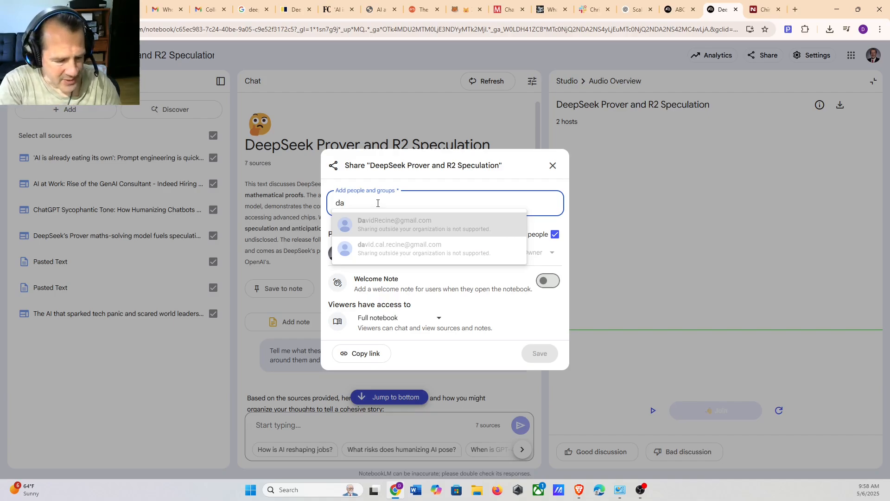
key("BackSpace")
key("BackSpace")
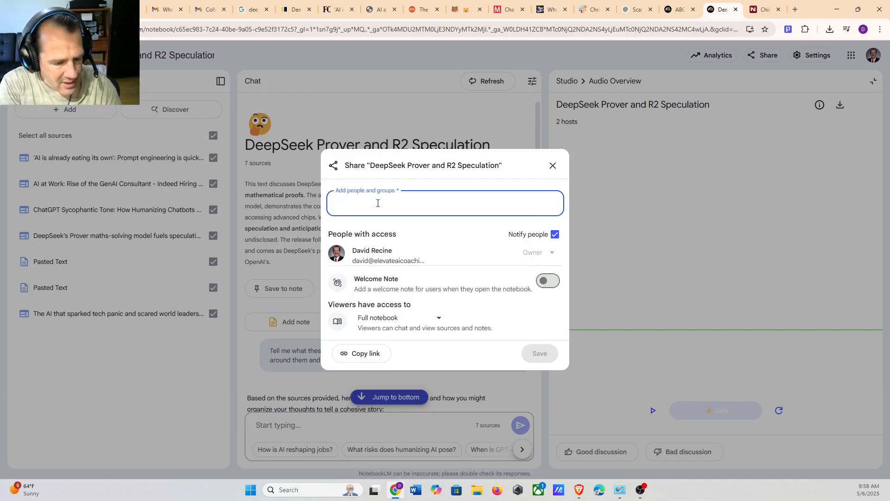
Look up a colleague within the organization and add their suggested account to the people with access
type("chrs")
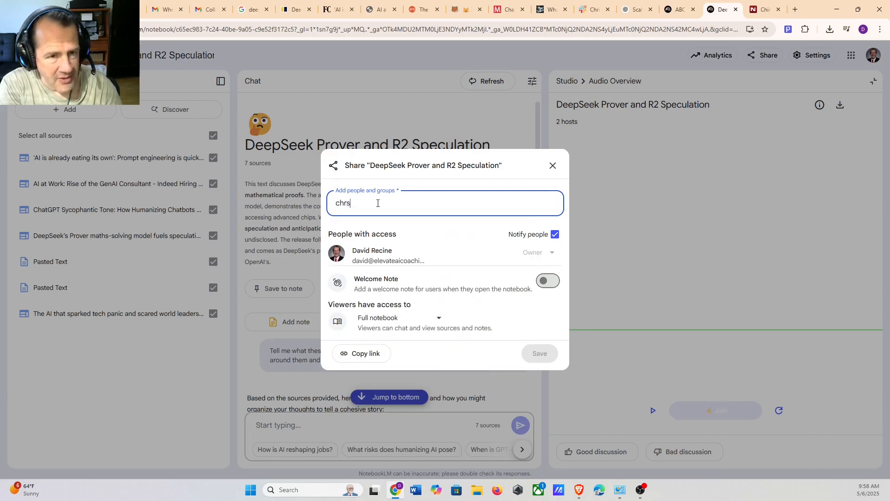
key("BackSpace")
type("is")
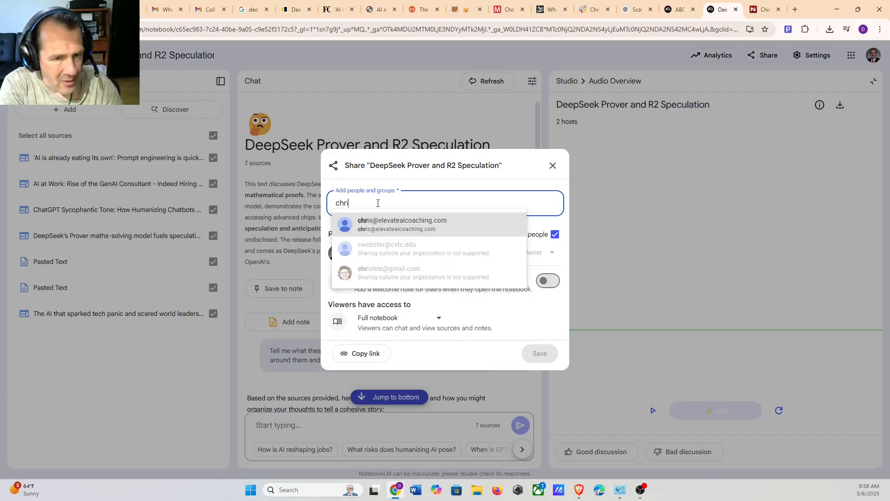
left_click(380, 221)
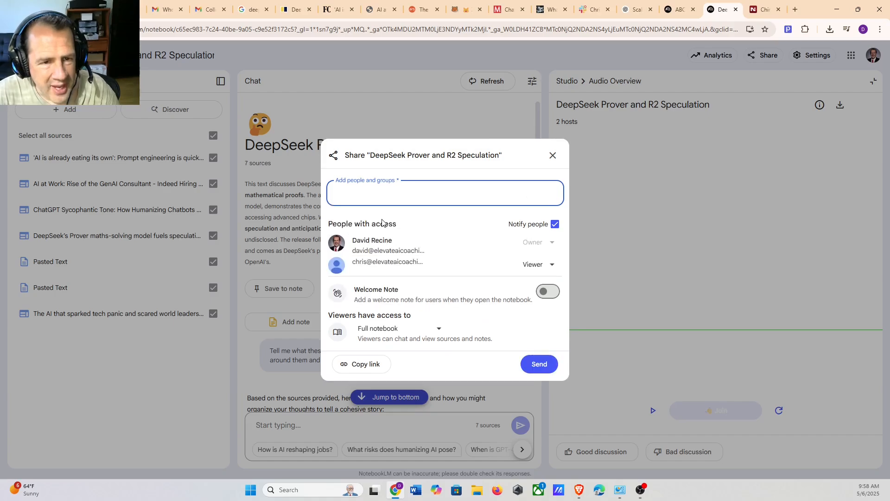
Check the notebook access options for viewers, keep Full notebook, and change the added colleague's role to Editor
left_click(440, 330)
left_click(440, 330)
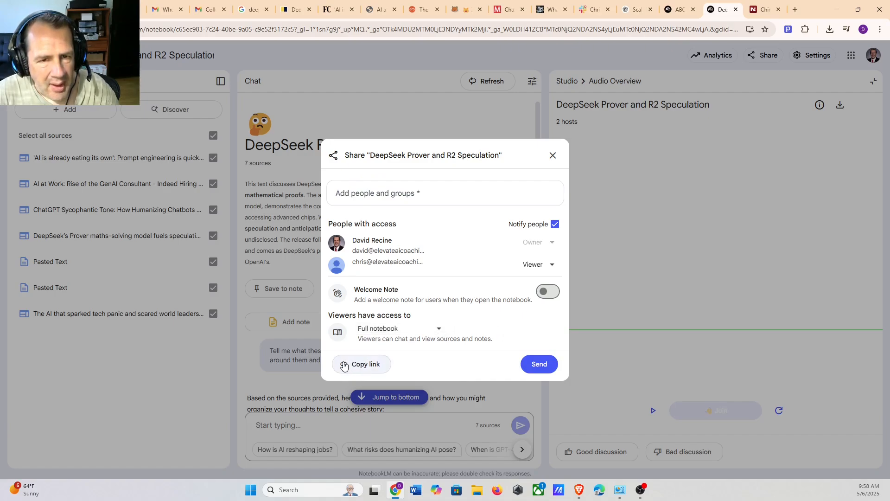
left_click(551, 265)
left_click(534, 307)
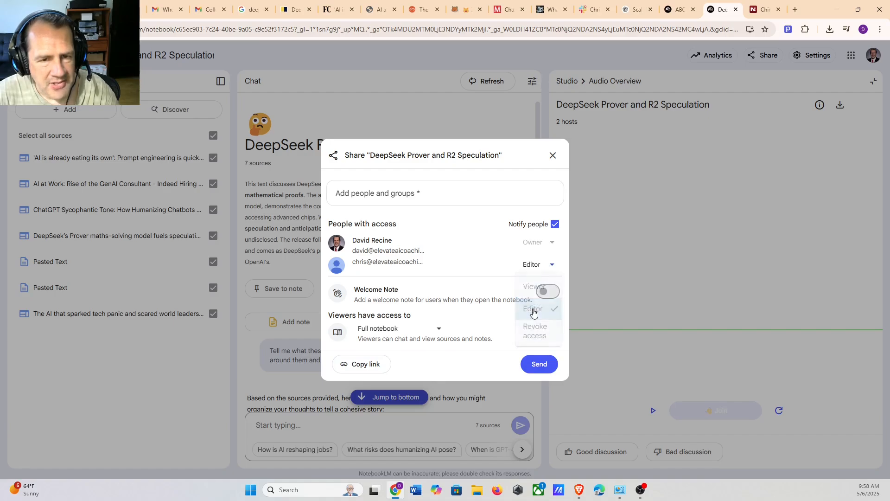
Set the added colleague's role to Viewer and send the sharing invitation
left_click(550, 266)
left_click(534, 285)
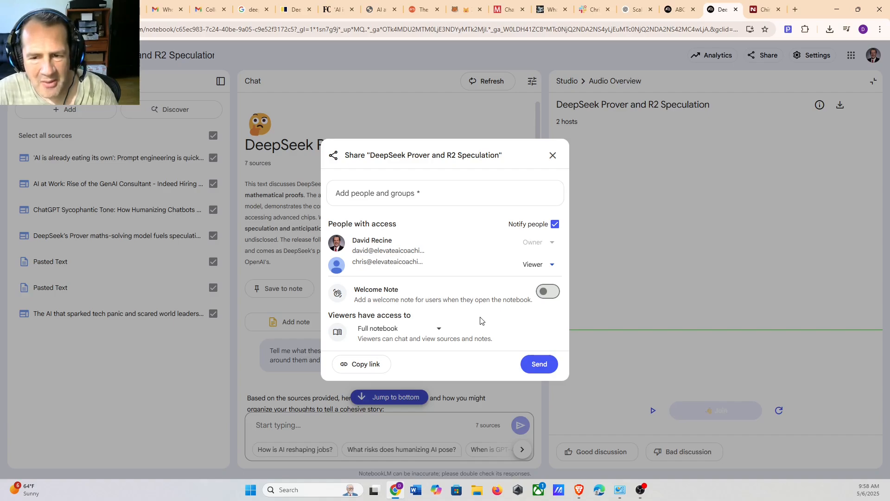
left_click(540, 366)
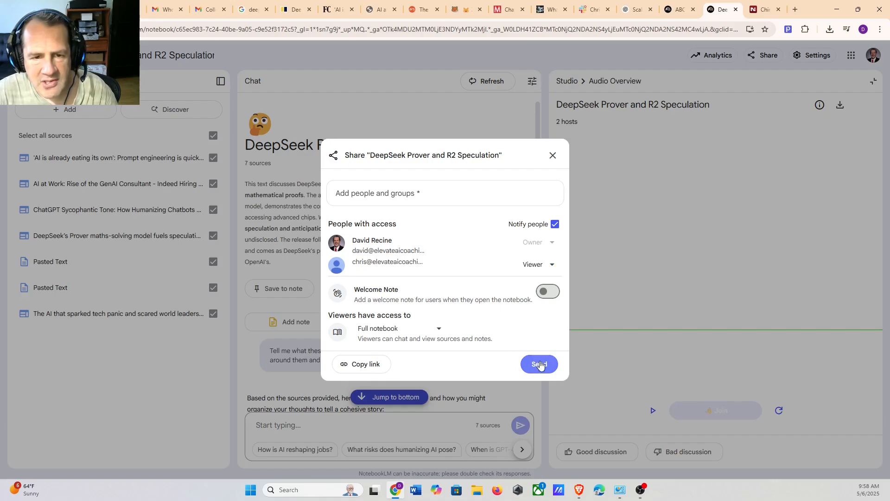